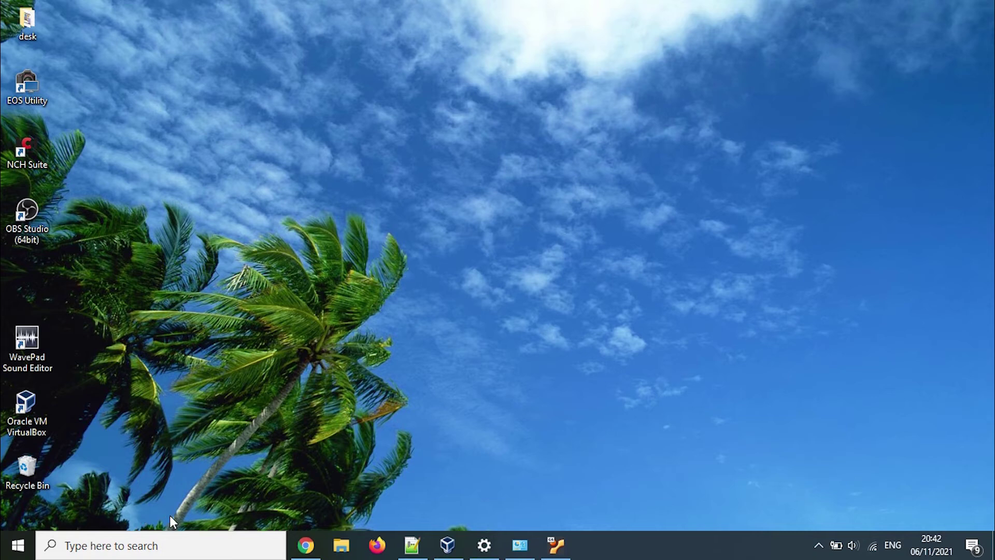
# - Open the network adapter list through Control Panel's Network and Sharing Center and close its windows again
pyautogui.click(144, 551)
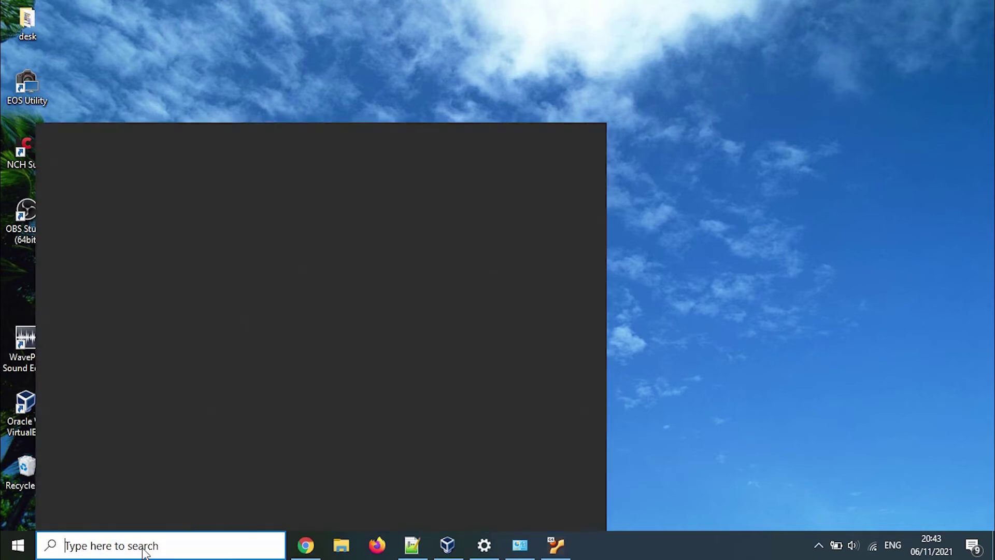
pyautogui.write('contra')
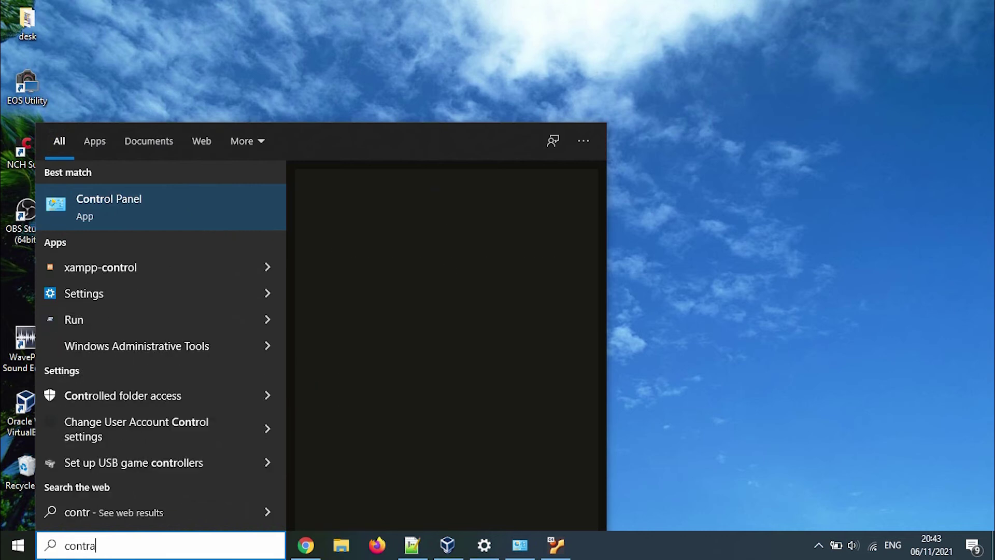
pyautogui.click(129, 203)
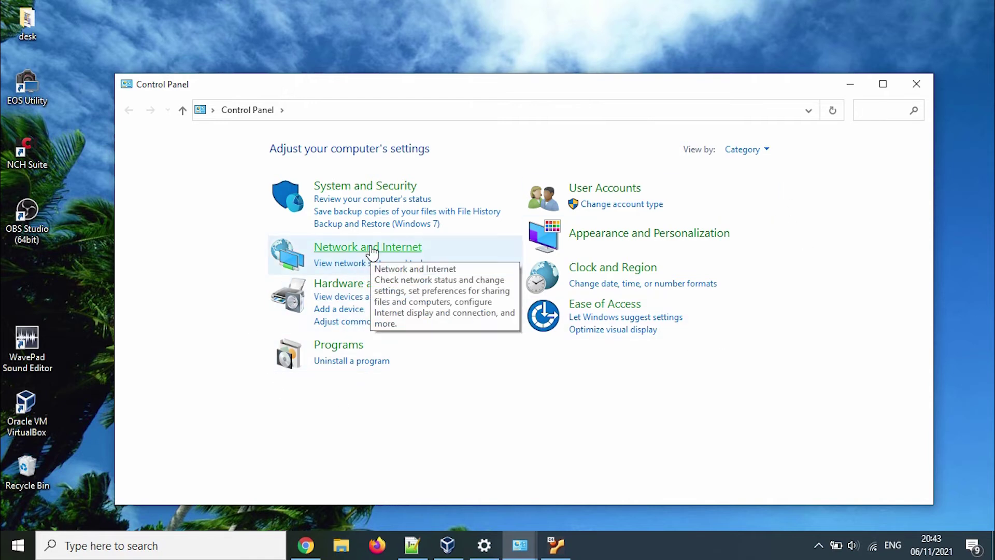
pyautogui.click(372, 250)
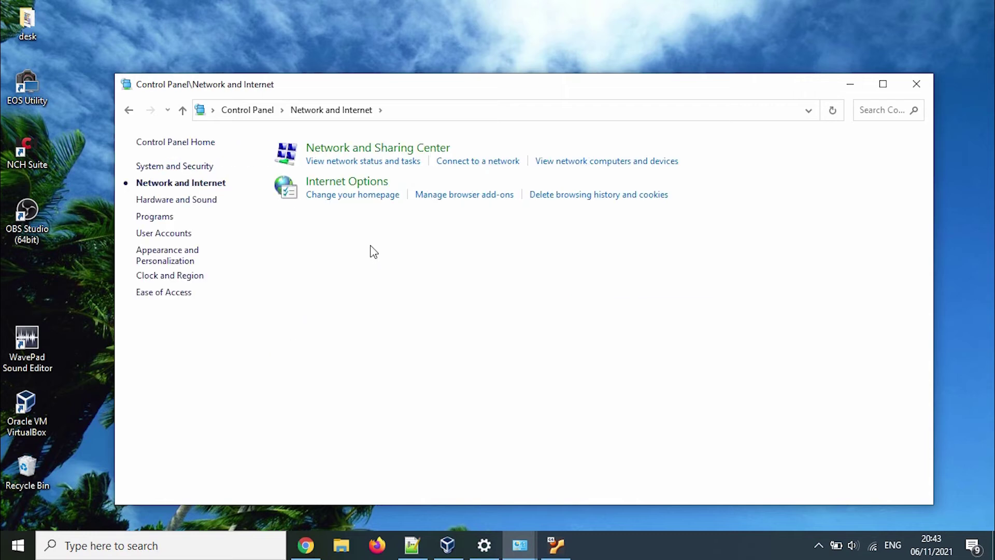
pyautogui.click(382, 149)
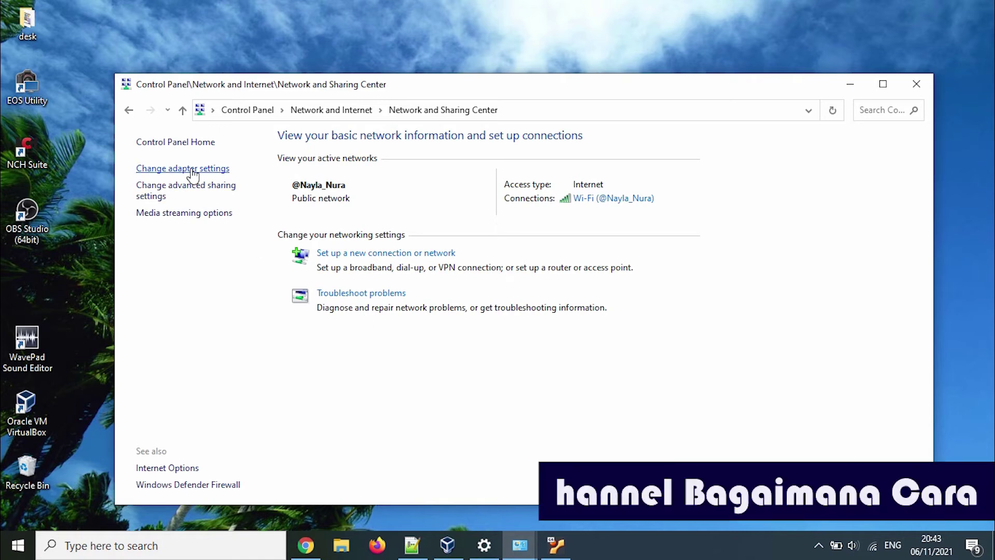
pyautogui.click(192, 170)
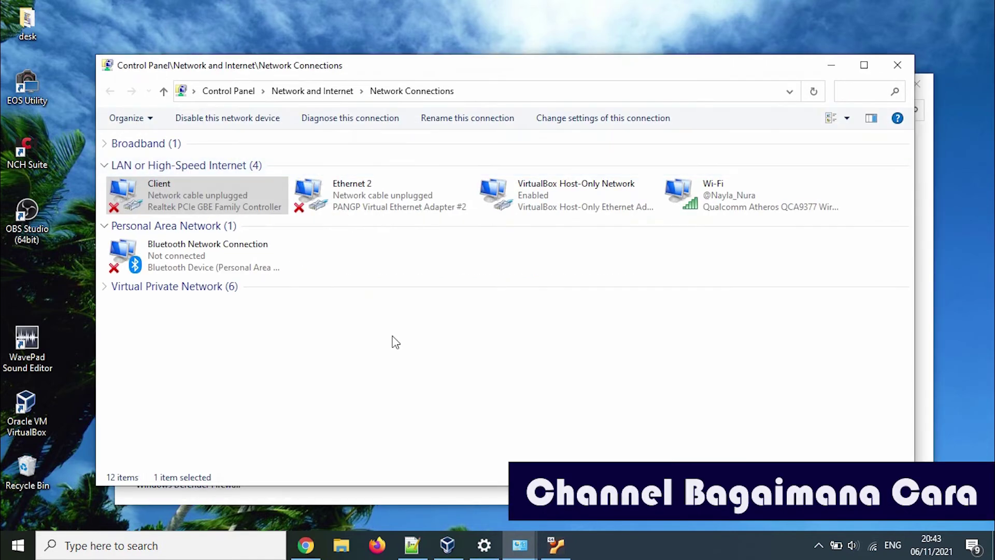
pyautogui.click(585, 382)
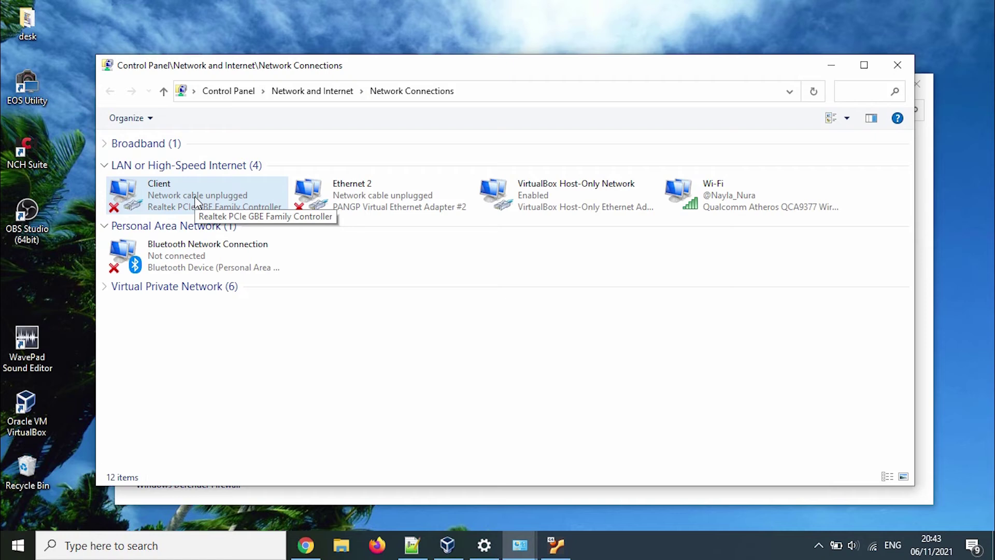
pyautogui.click(908, 73)
pyautogui.click(918, 84)
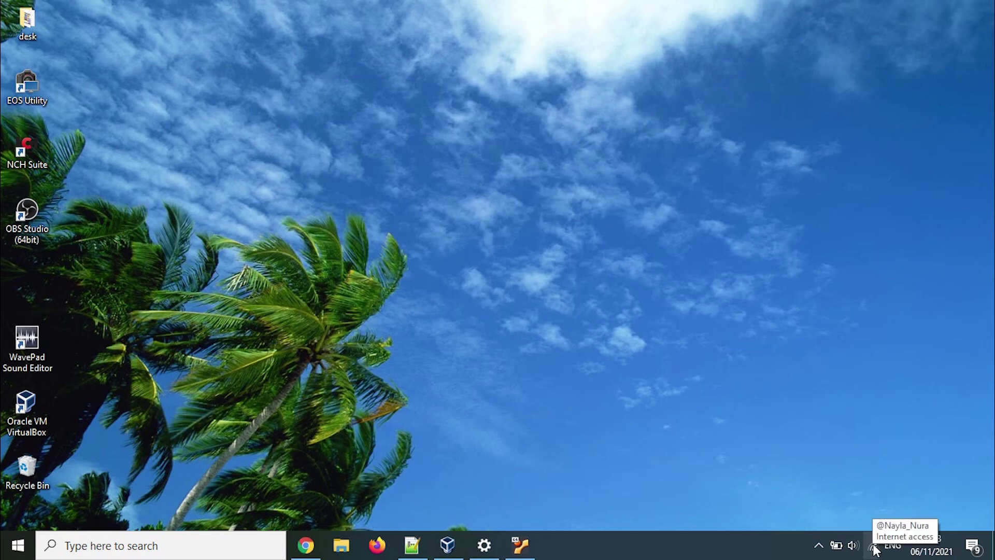
# - Open the adapter options from the Ethernet page of the Network & Internet settings
pyautogui.rightClick(874, 548)
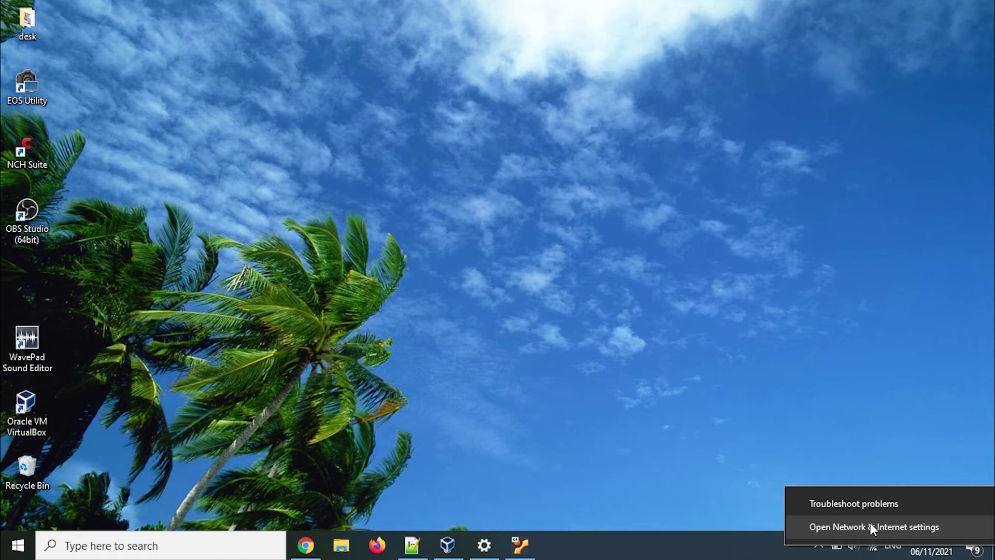
pyautogui.click(924, 528)
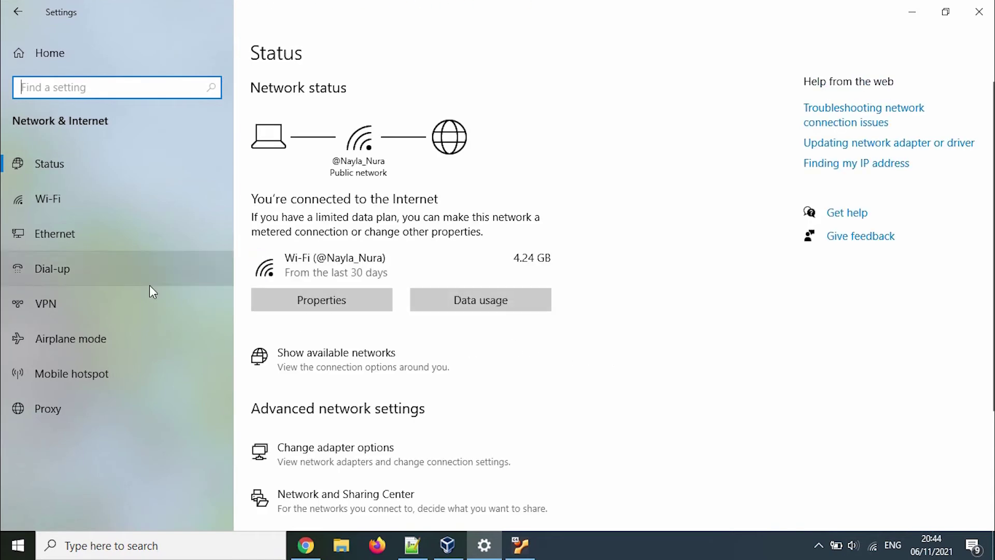
pyautogui.click(73, 235)
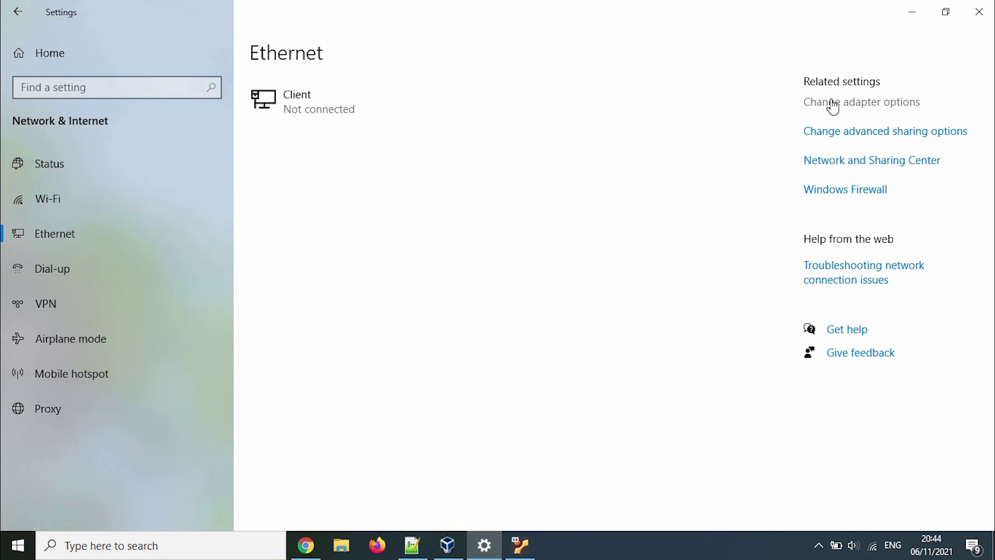
pyautogui.click(833, 103)
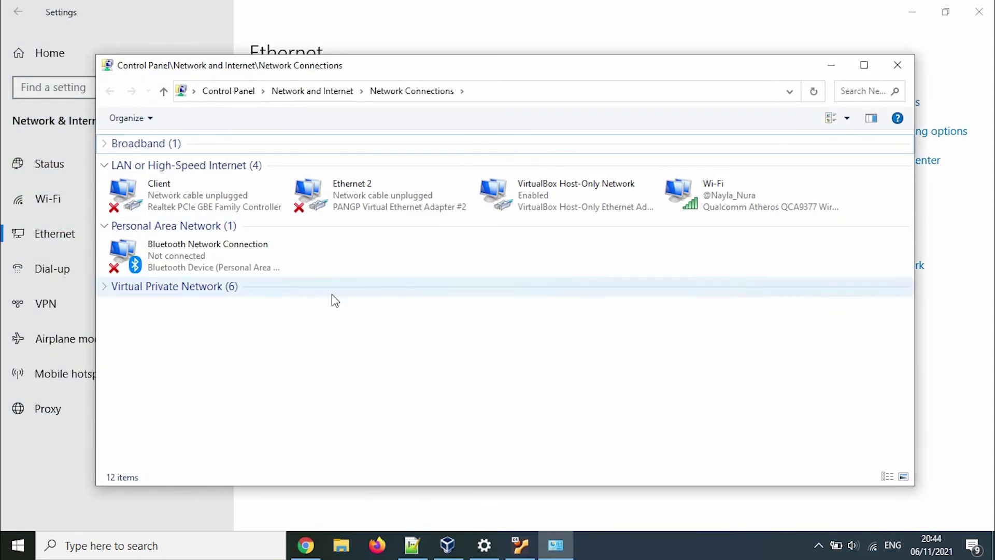
# - Open the Client Ethernet adapter's properties, move the dialog clear of the adapter list, and close it
pyautogui.press('Down')
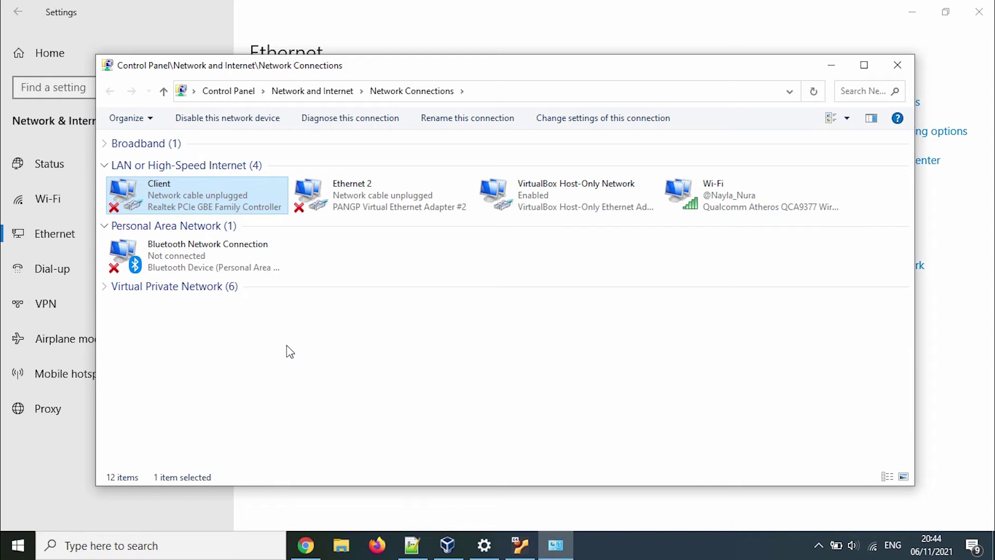
pyautogui.rightClick(151, 191)
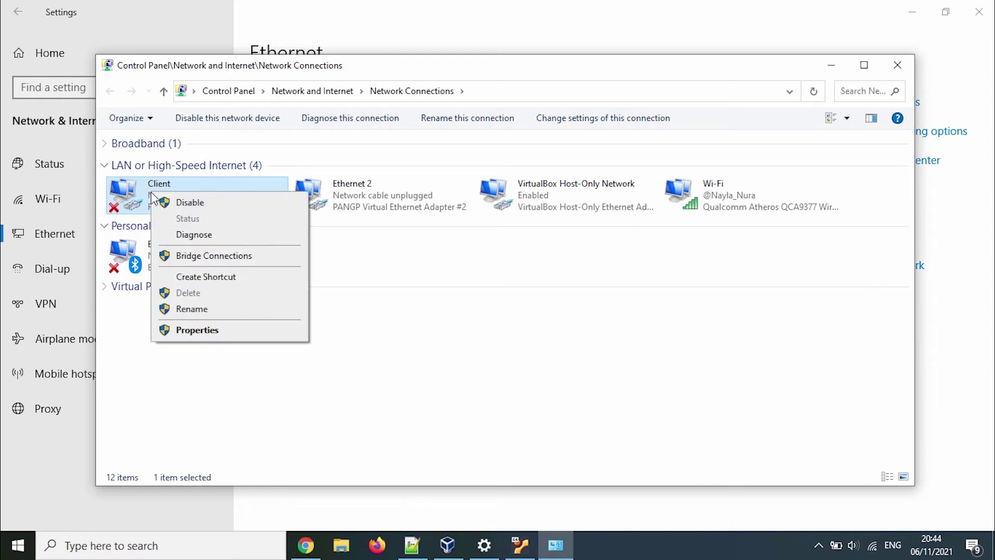
pyautogui.click(207, 332)
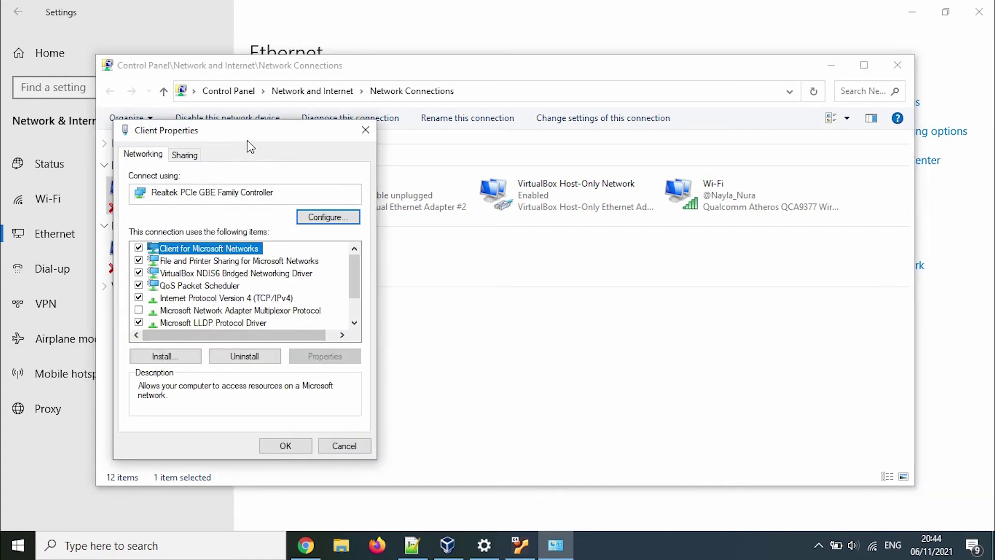
pyautogui.moveTo(261, 143); pyautogui.dragTo(628, 270)
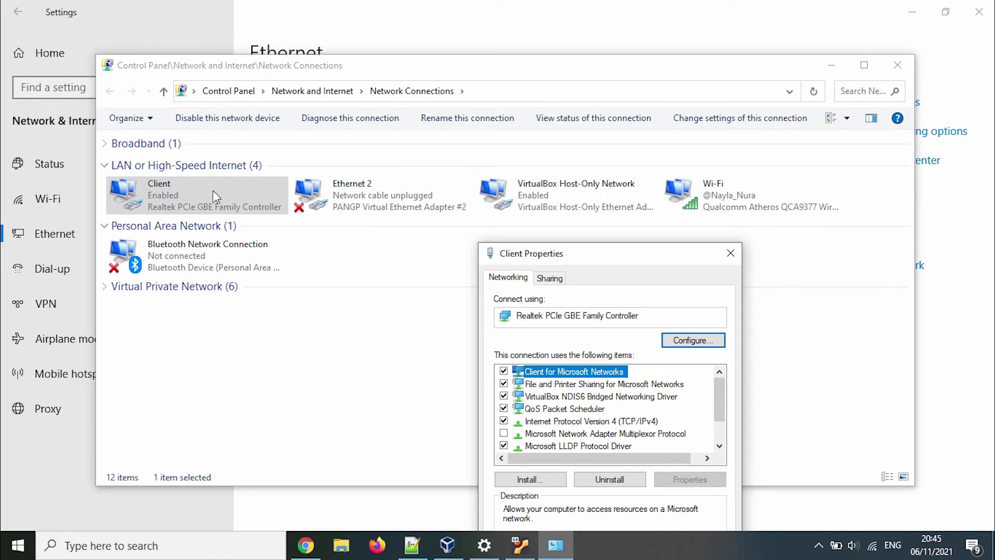
pyautogui.moveTo(586, 263); pyautogui.dragTo(540, 91)
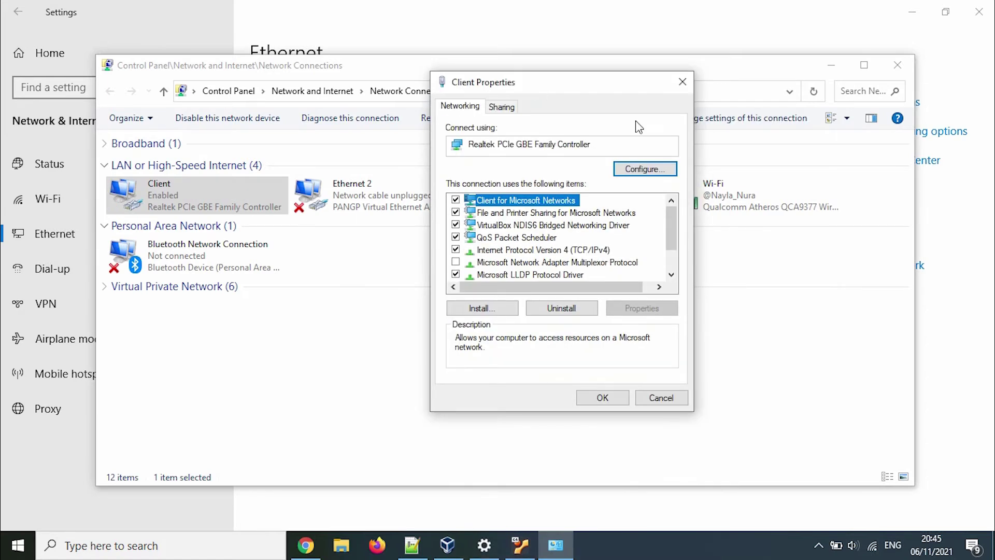
pyautogui.click(679, 82)
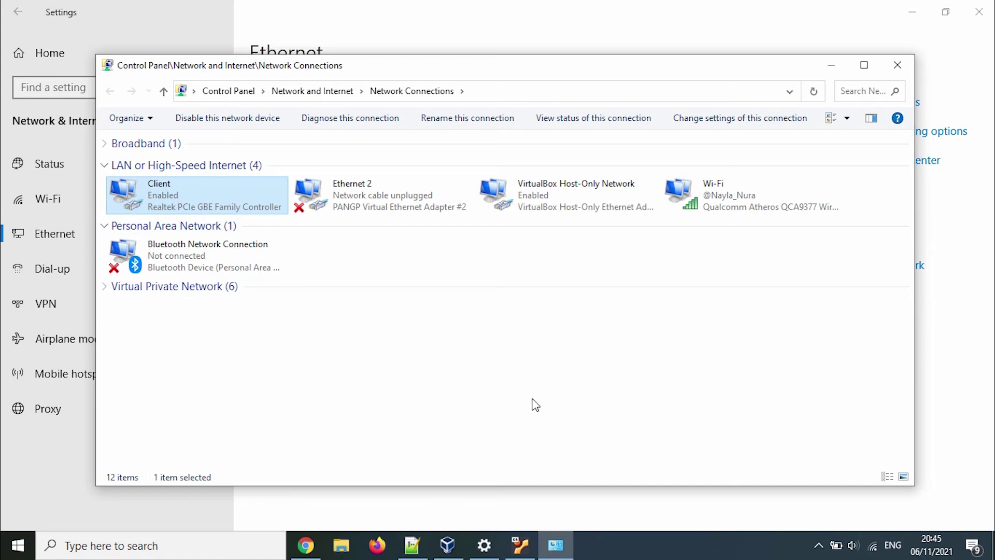
# - Check the Internet Protocol Version 4 (TCP/IPv4) settings in the Client adapter's properties, and close both dialogs
pyautogui.rightClick(188, 194)
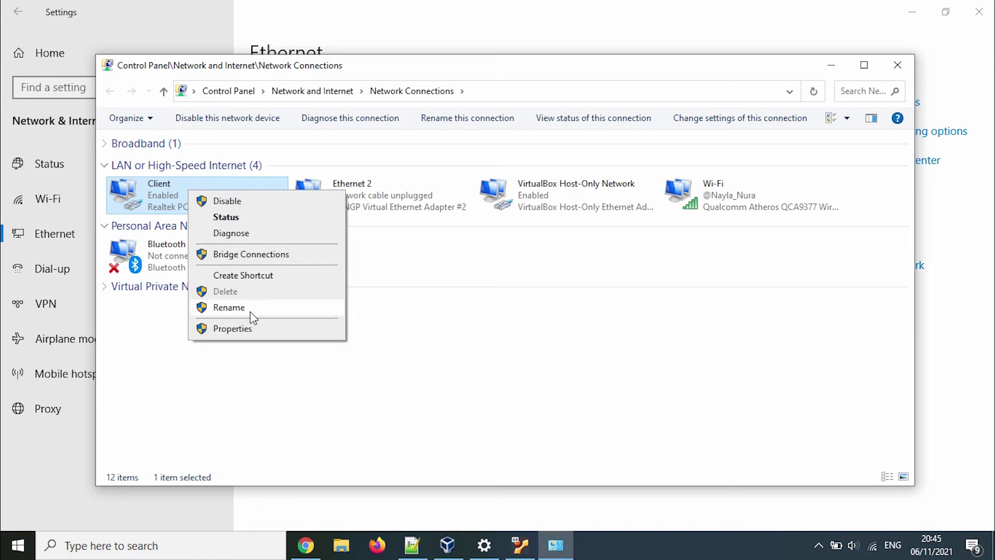
pyautogui.click(232, 328)
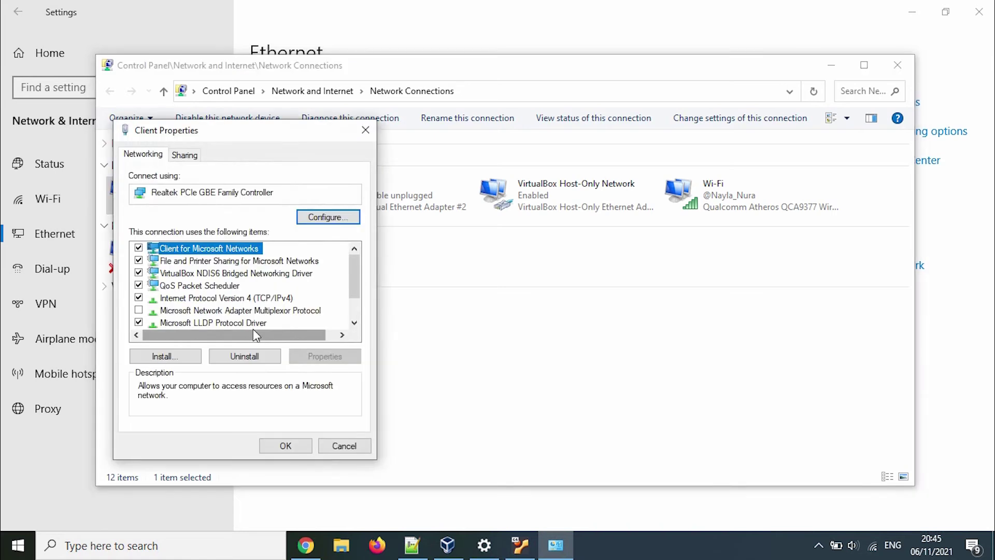
pyautogui.moveTo(289, 132); pyautogui.dragTo(620, 98)
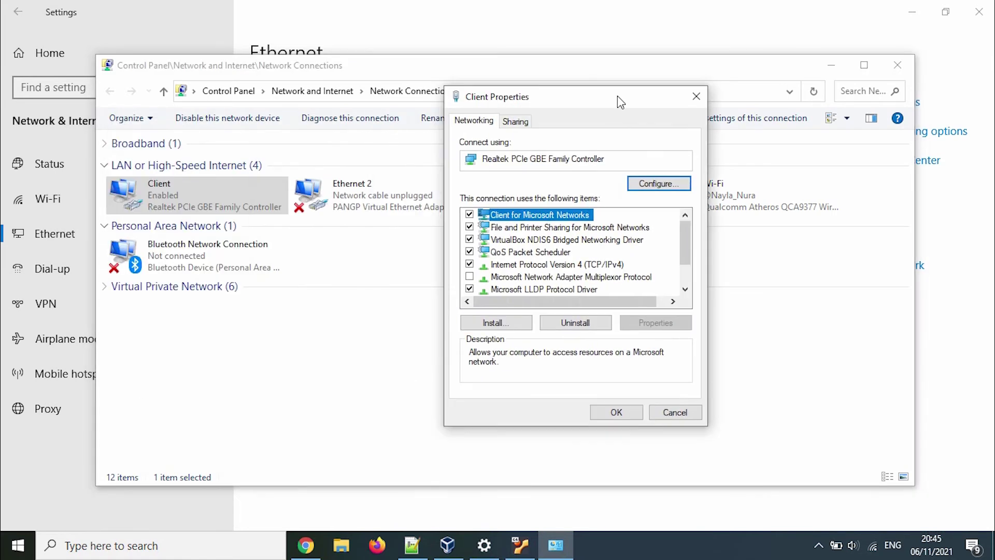
pyautogui.doubleClick(561, 266)
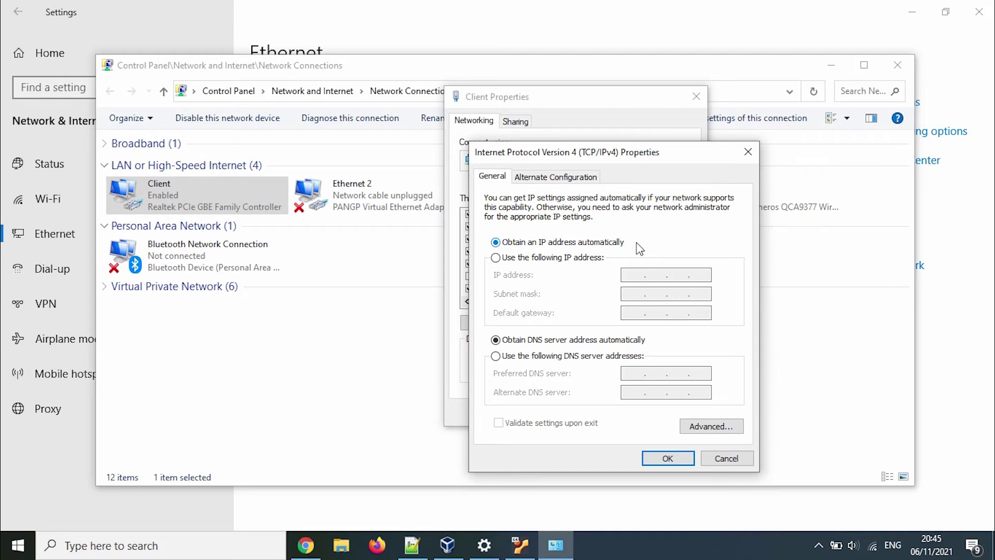
pyautogui.click(748, 151)
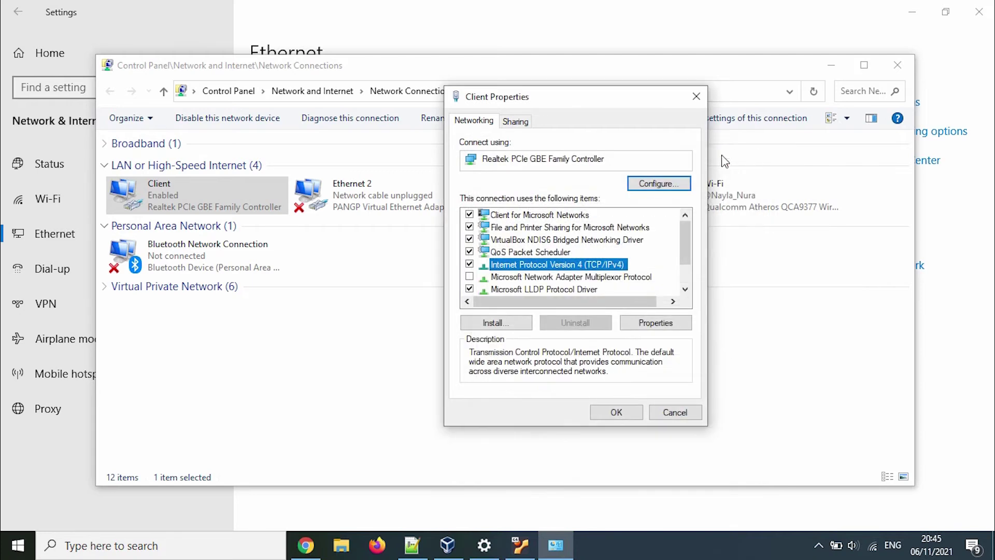
pyautogui.click(696, 97)
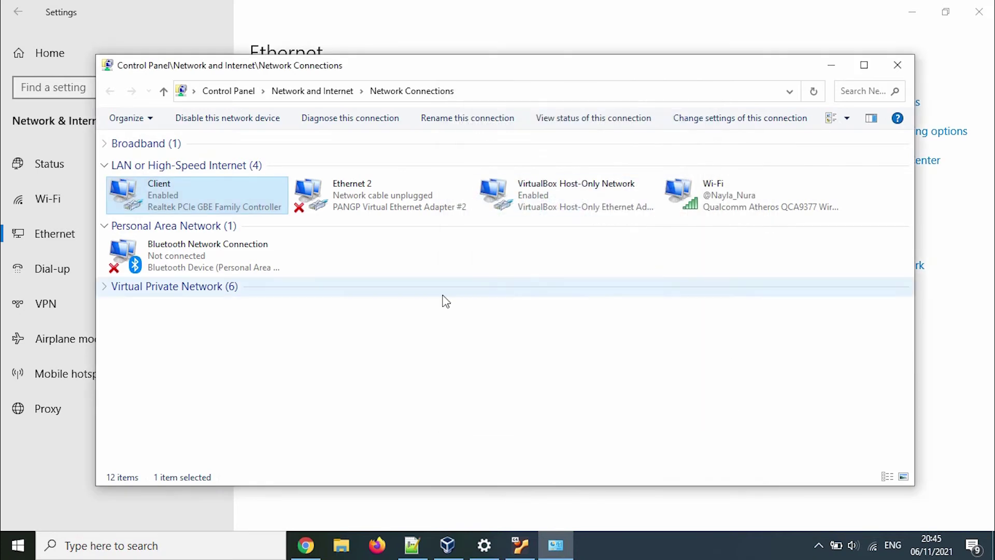
# - Examine the Client adapter's status and its network connection details, including the IPv4 DHCP server, and close both windows
pyautogui.rightClick(176, 191)
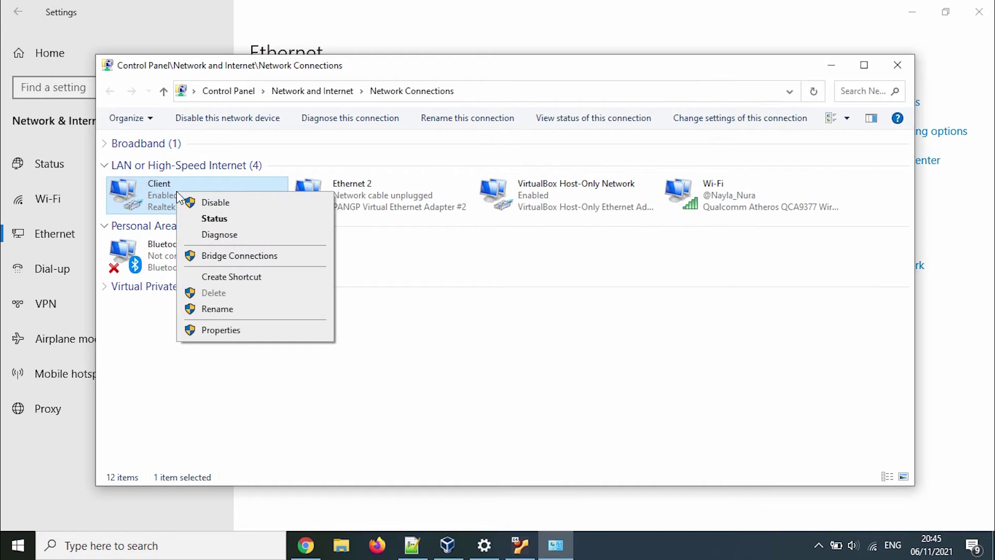
pyautogui.click(203, 220)
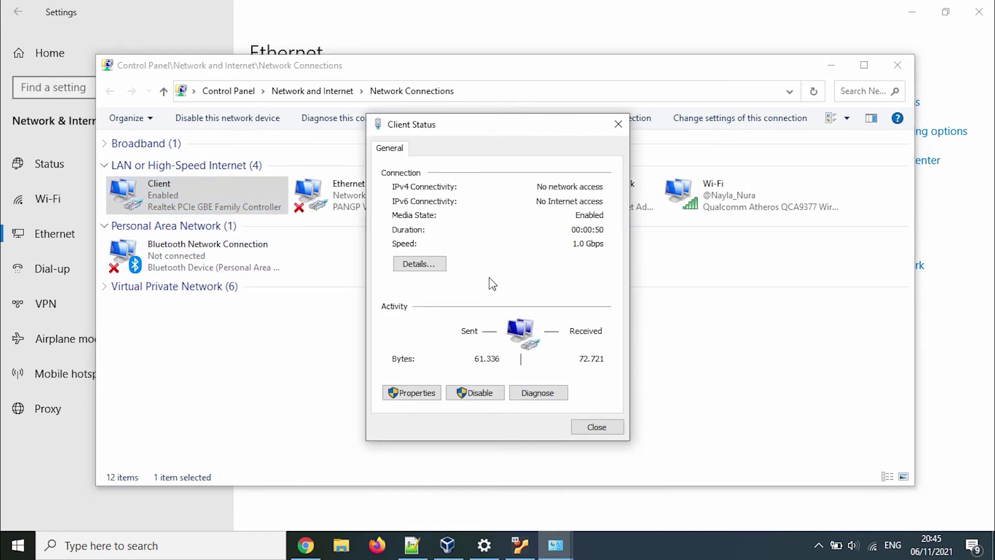
pyautogui.click(436, 268)
pyautogui.moveTo(510, 143); pyautogui.dragTo(625, 124)
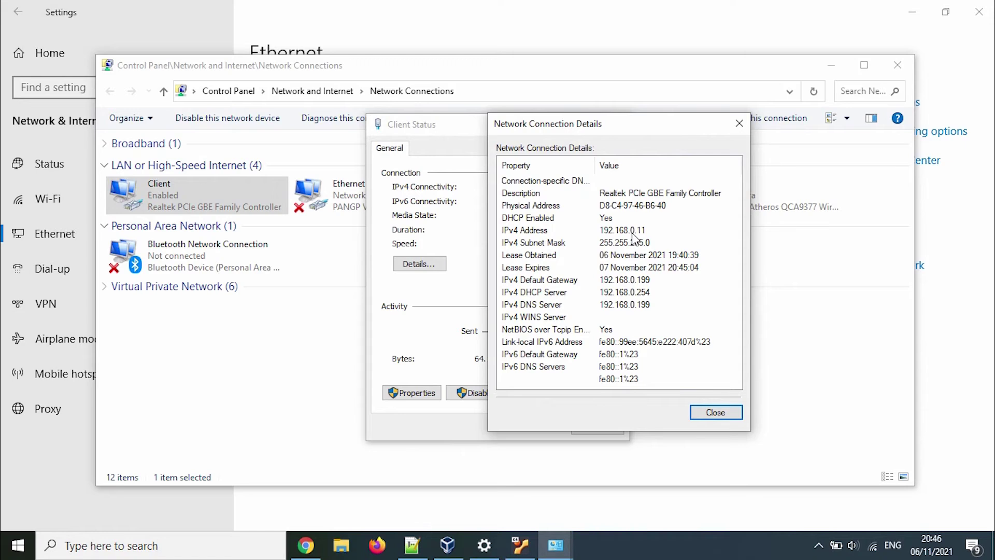
pyautogui.click(652, 292)
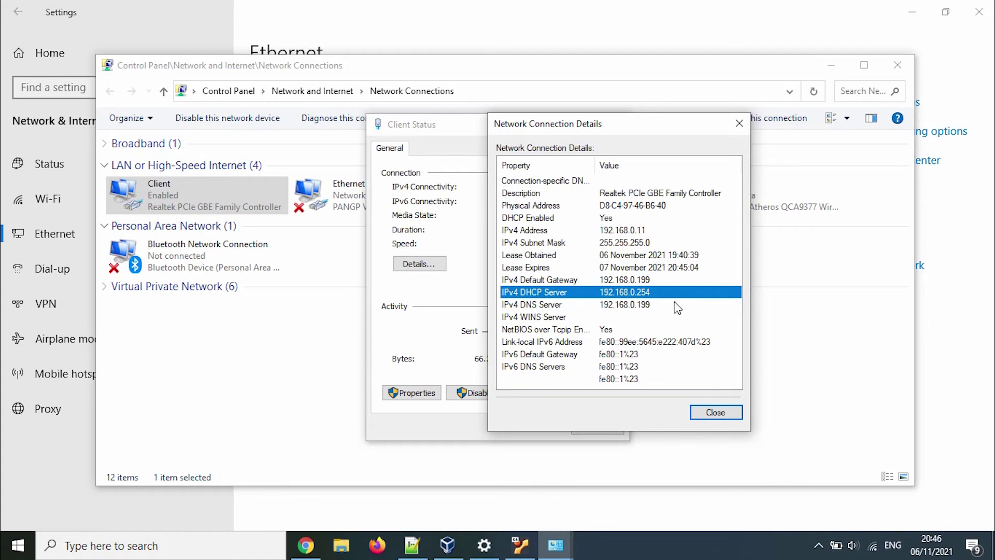
pyautogui.click(715, 413)
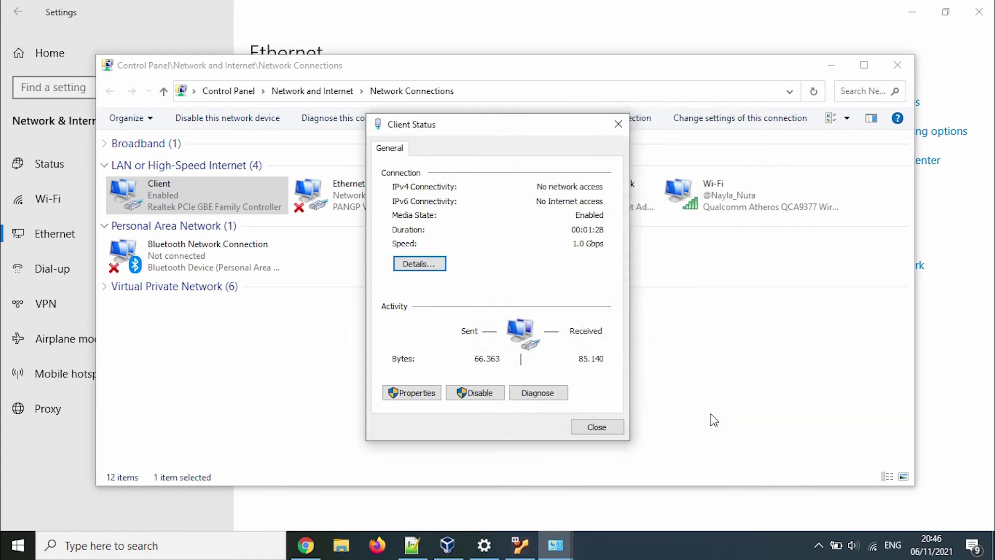
pyautogui.click(601, 429)
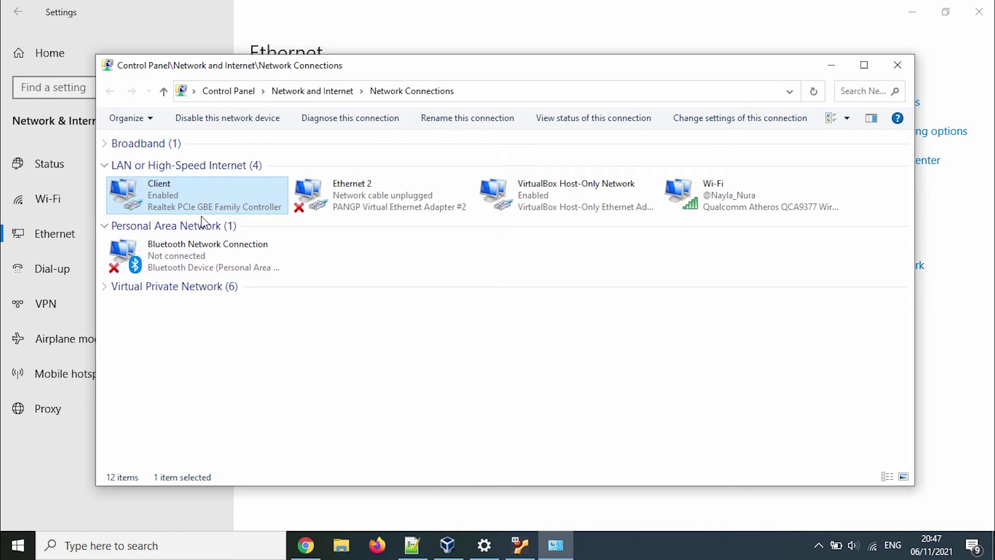
# - Set the Client adapter's Internet Protocol Version 4 (TCP/IPv4) properties to use a manually specified IP address
pyautogui.rightClick(188, 195)
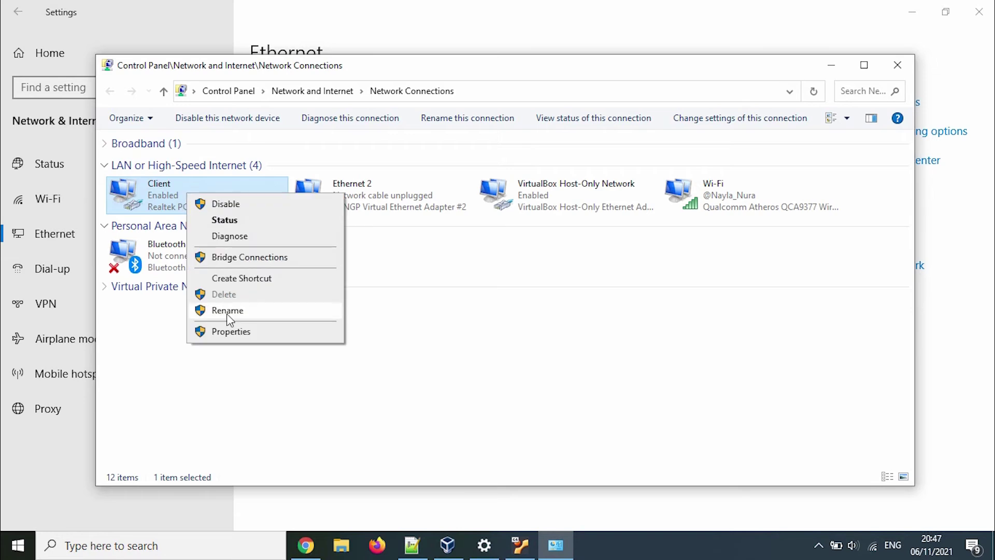
pyautogui.click(231, 331)
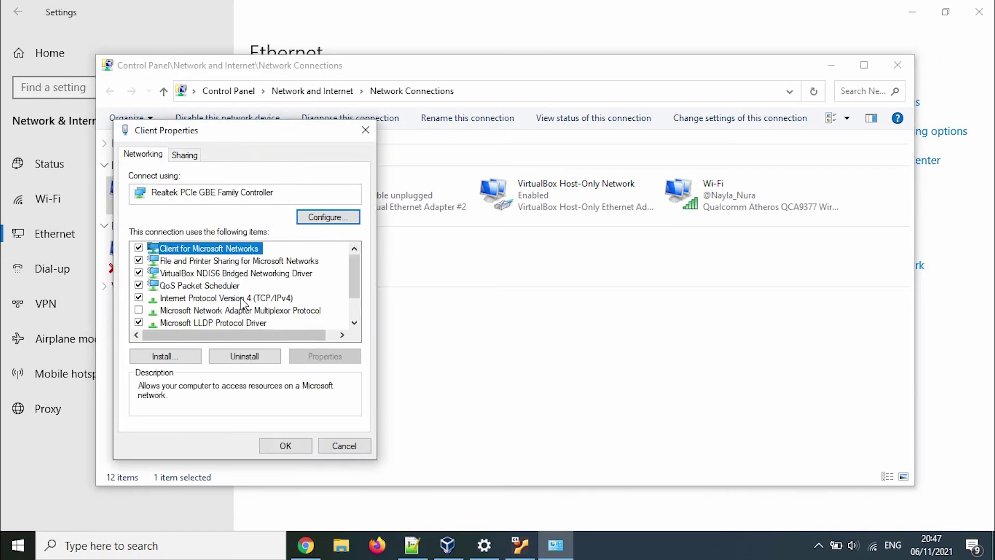
pyautogui.moveTo(290, 130); pyautogui.dragTo(609, 176)
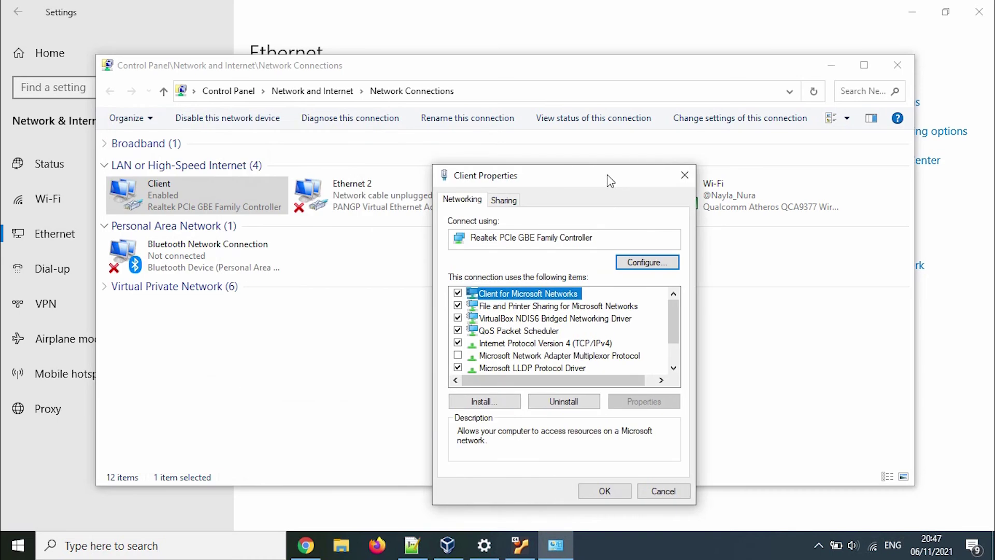
pyautogui.doubleClick(578, 344)
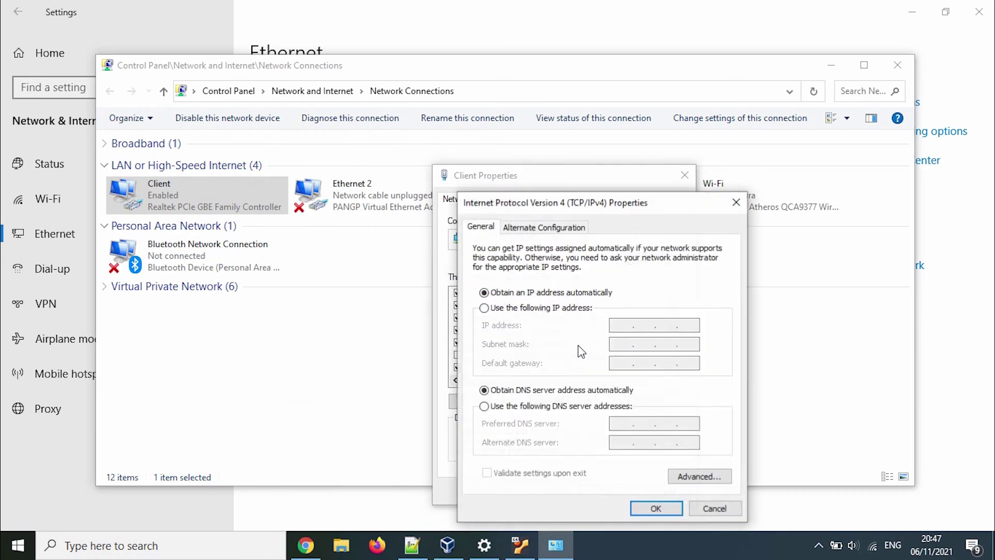
pyautogui.click(574, 308)
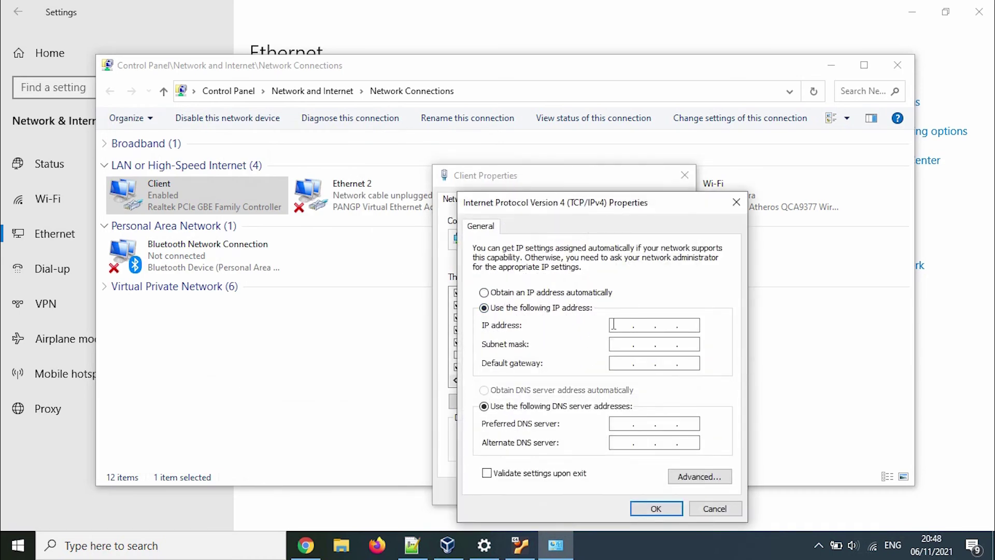
# - Set the Client adapter's IP address to 192.168.0.100 with subnet mask 255.255.255.0 and default gateway 192.168.0.254, and apply the adapter properties
pyautogui.write('192.168.0.100')
pyautogui.press('Tab')
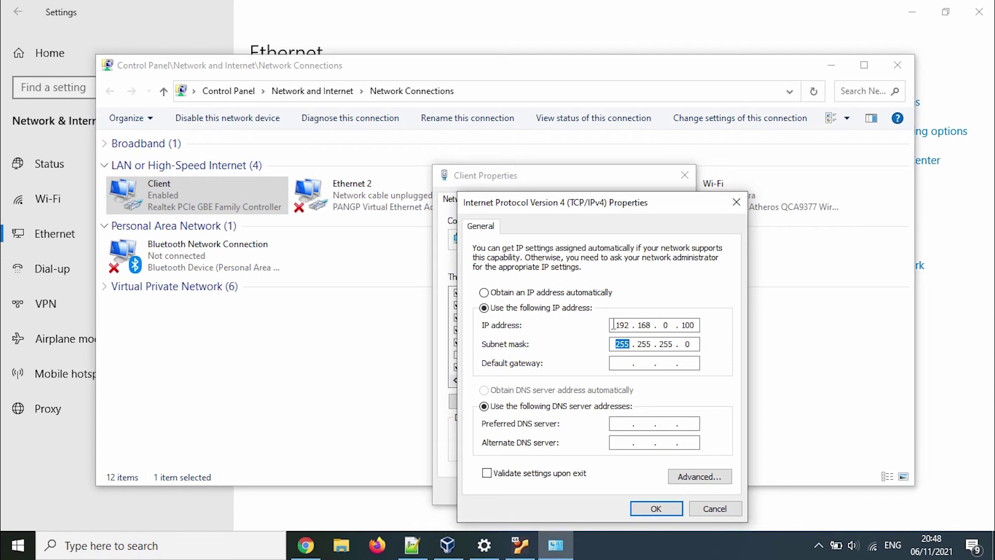
pyautogui.press('Tab')
pyautogui.write('192 . 168 . ')
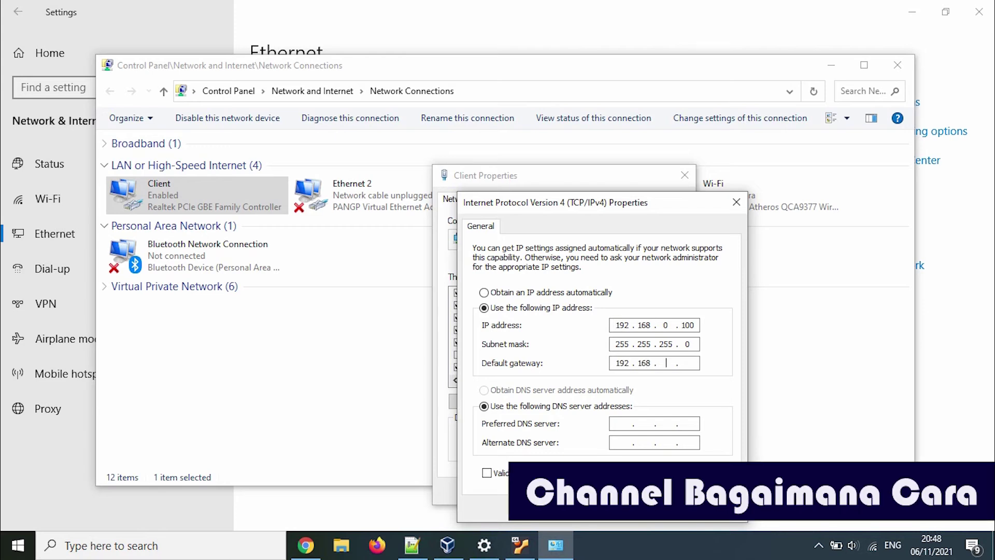
pyautogui.write('0 . 254')
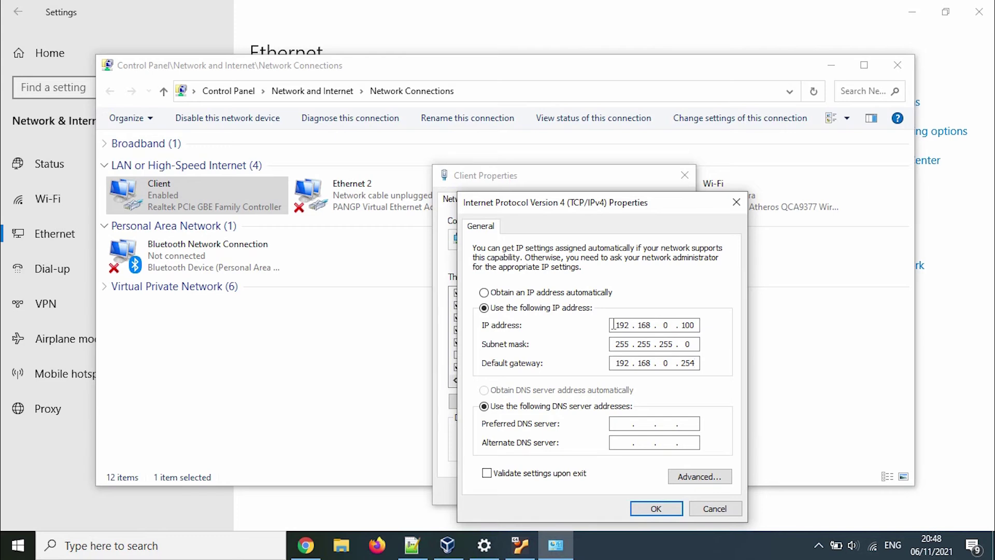
pyautogui.click(624, 424)
pyautogui.click(656, 509)
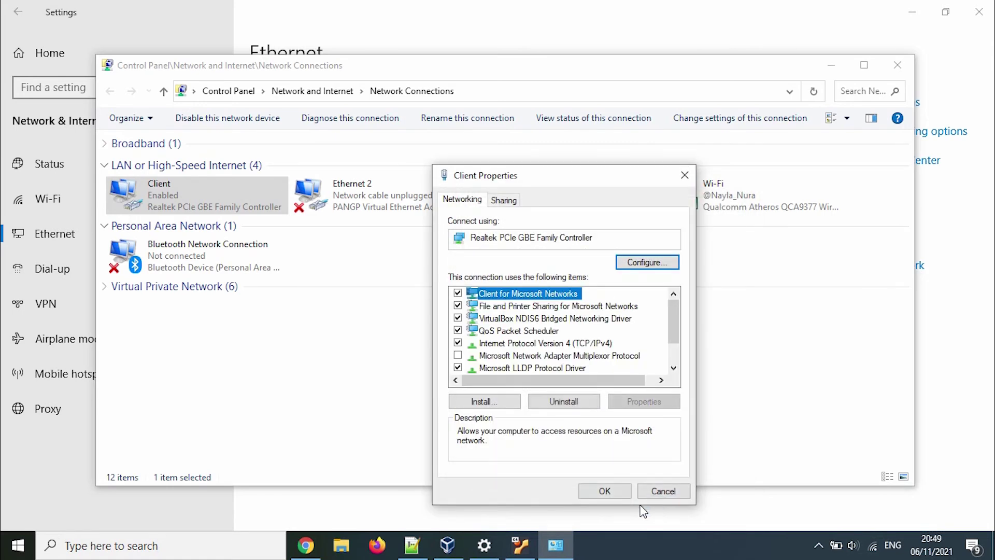
pyautogui.click(605, 492)
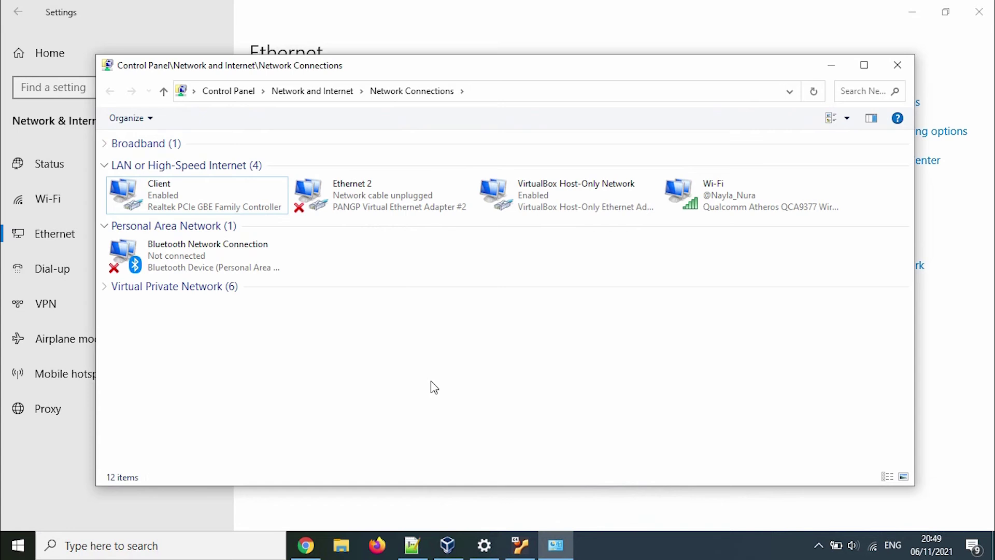
# - Open Command Prompt as administrator and run ipconfig to list the network adapters' IP configuration
pyautogui.click(87, 545)
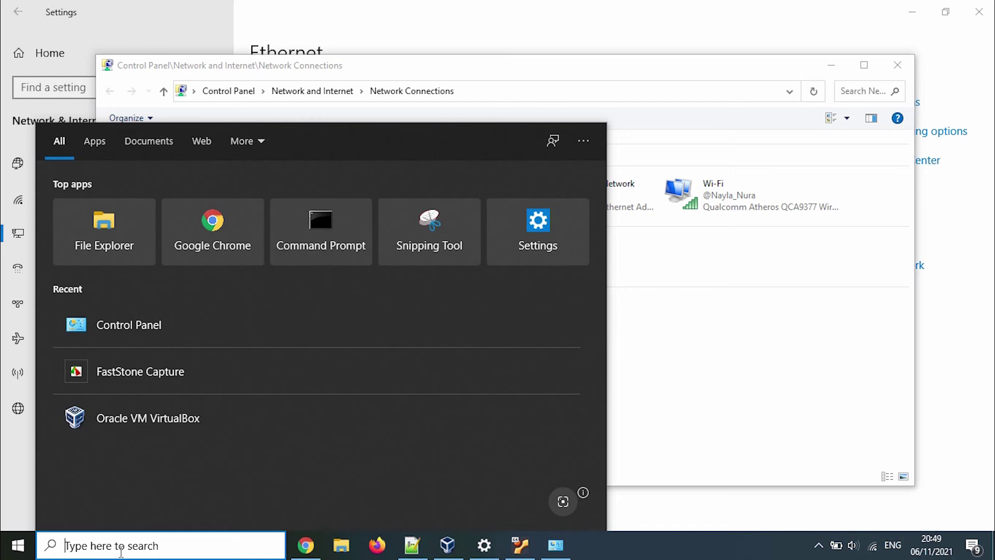
pyautogui.write('cmd')
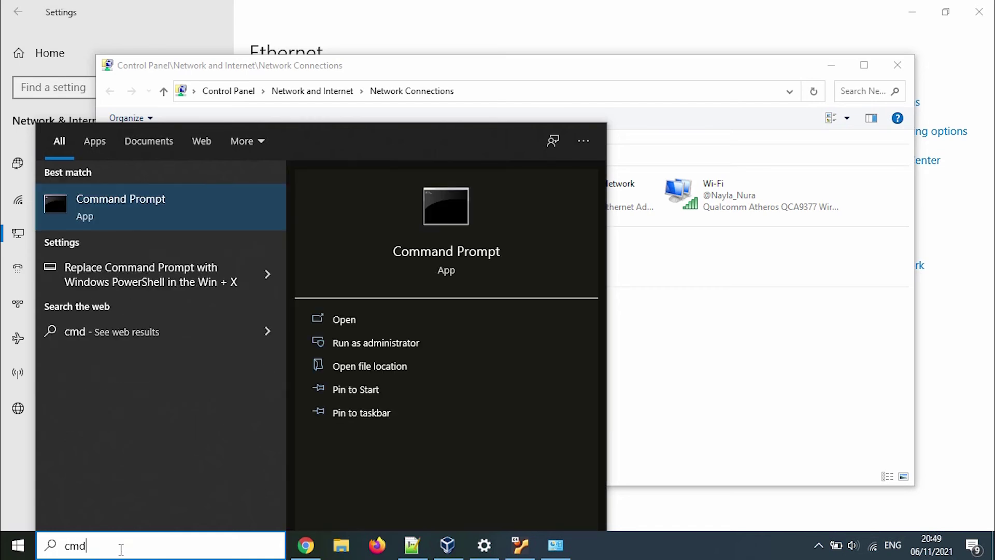
pyautogui.keyDown('ctrl'); pyautogui.keyDown('shift'); pyautogui.click(104, 213); pyautogui.keyUp('shift'); pyautogui.keyUp('ctrl')
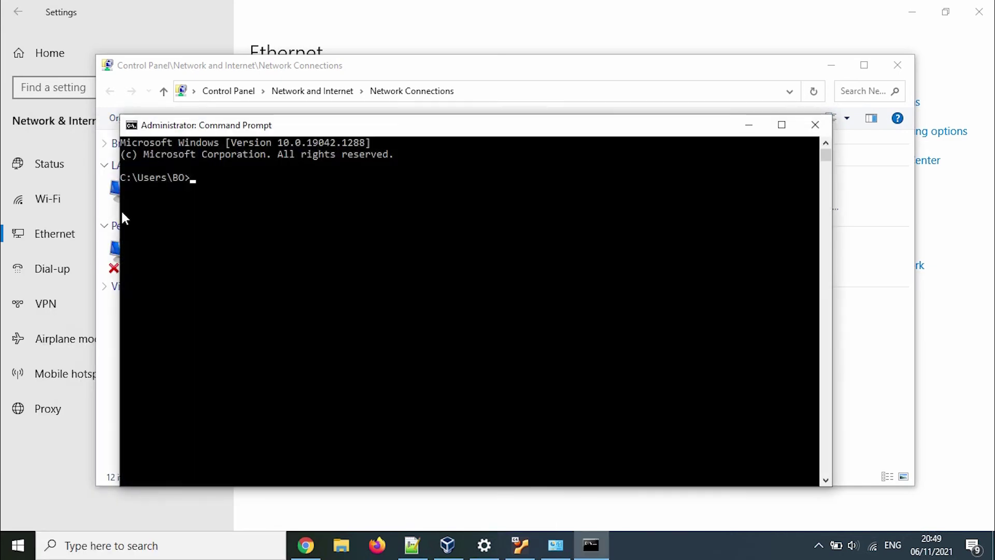
pyautogui.moveTo(483, 126); pyautogui.dragTo(493, 131)
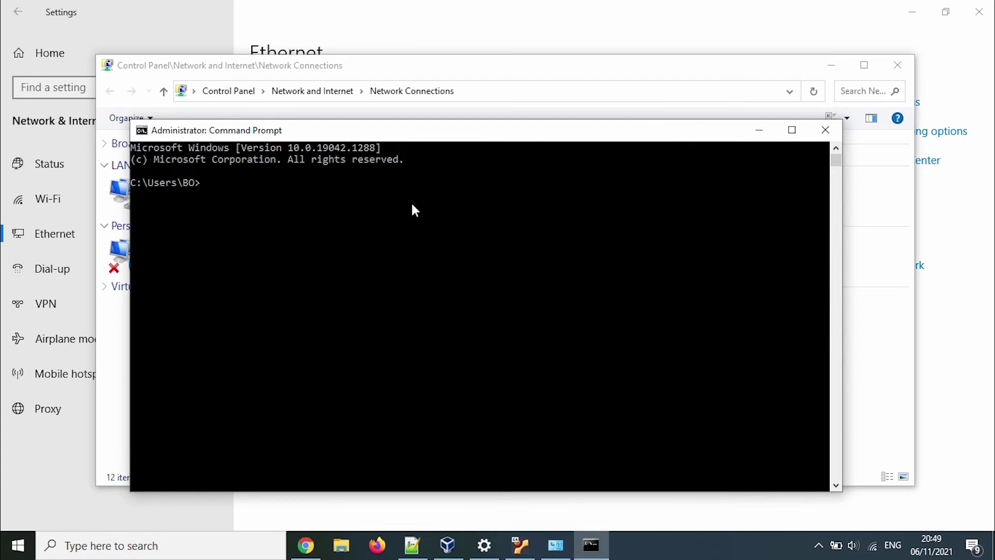
pyautogui.write('ipconfig')
pyautogui.press('Return')
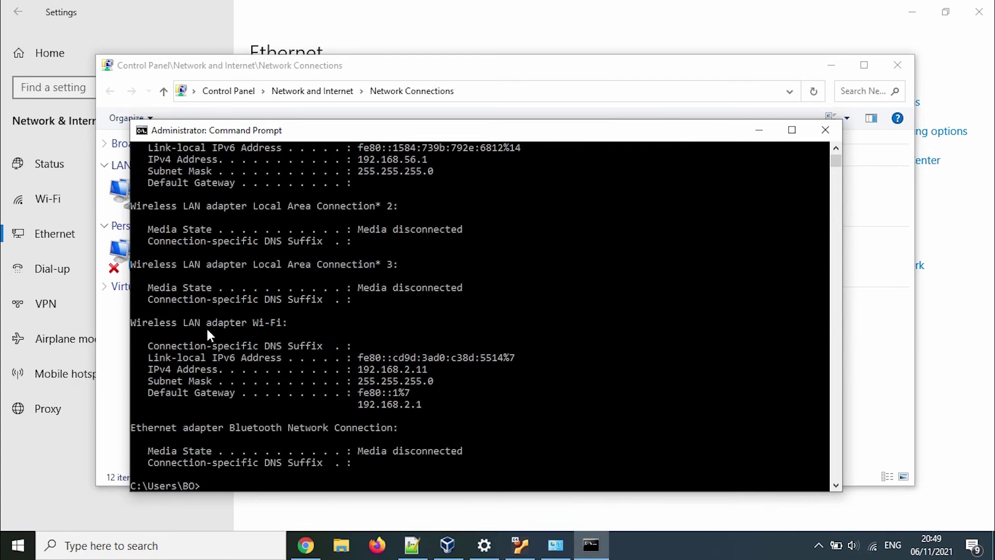
# - Examine the Client Ethernet adapter's IPv4 address, subnet mask and gateway in the ipconfig output, moving the console clear of the adapter list
pyautogui.moveTo(403, 369); pyautogui.dragTo(437, 370)
pyautogui.click(474, 365)
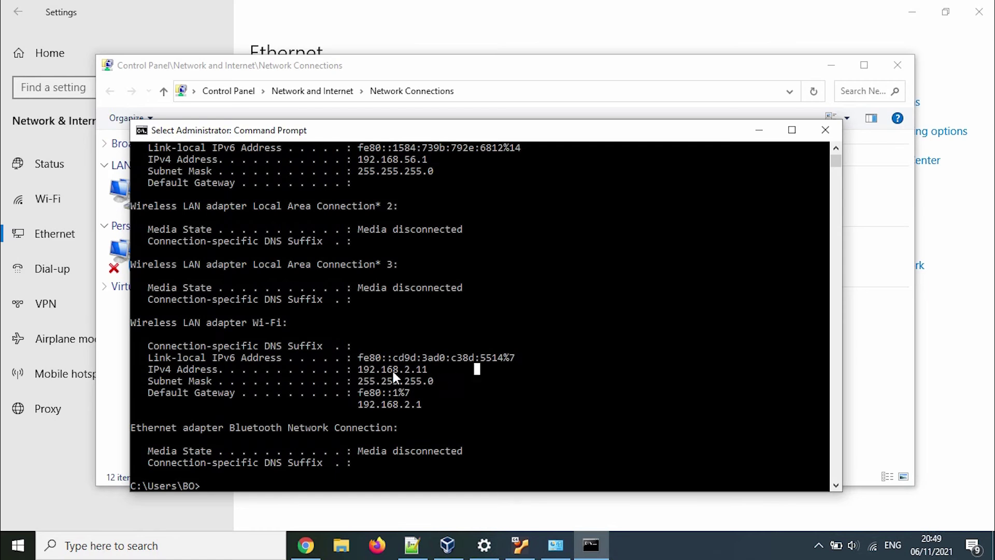
pyautogui.scroll(8, 491, 361)
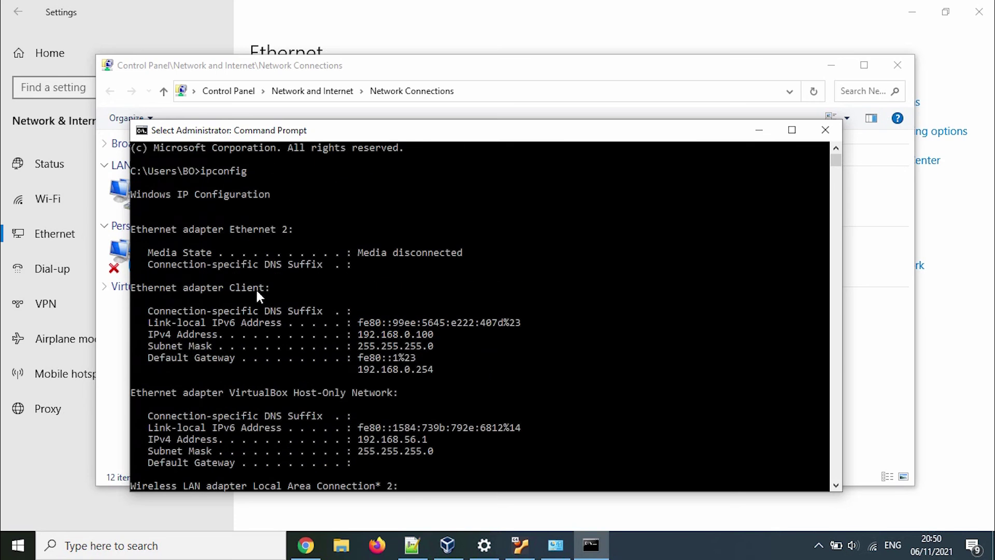
pyautogui.moveTo(301, 137); pyautogui.dragTo(554, 168)
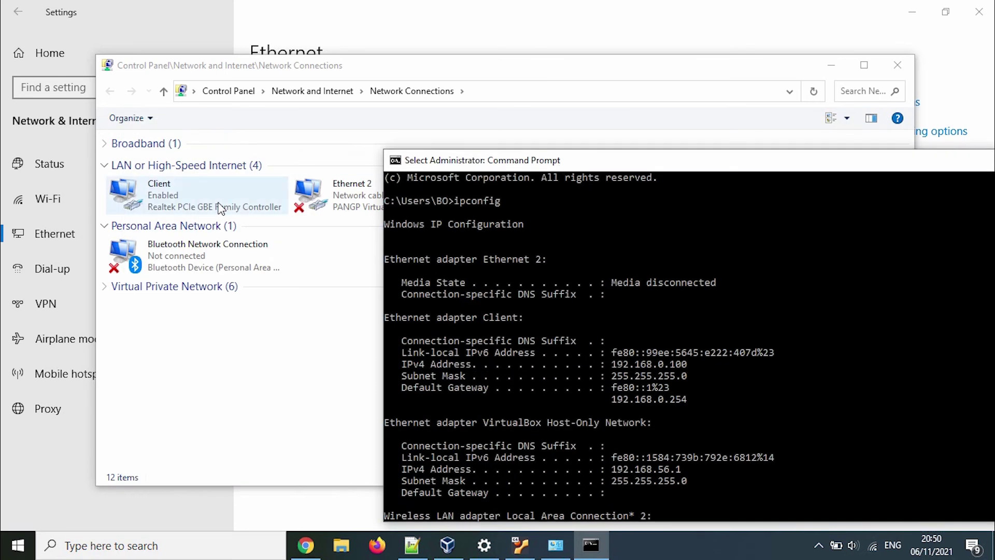
pyautogui.moveTo(636, 165); pyautogui.dragTo(543, 97)
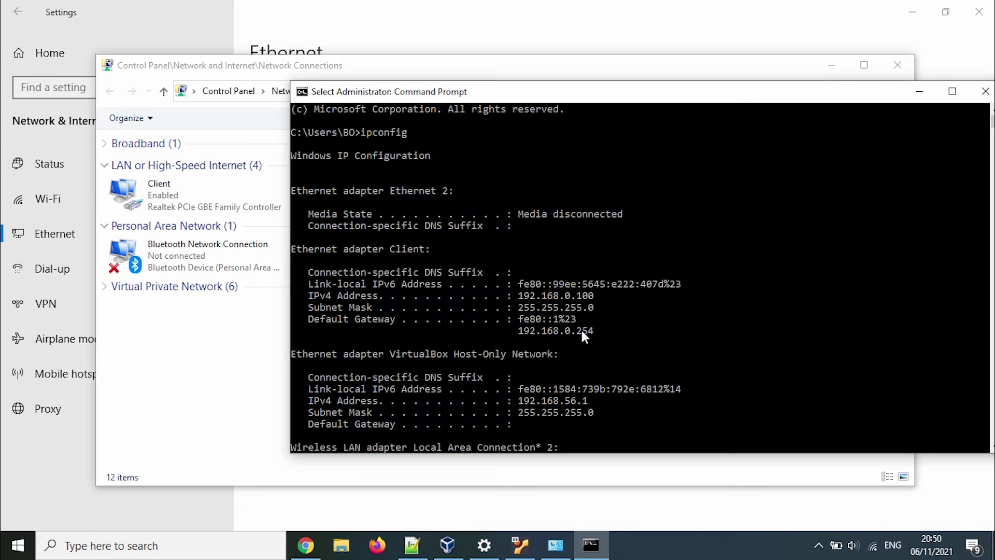
pyautogui.moveTo(688, 93); pyautogui.dragTo(617, 82)
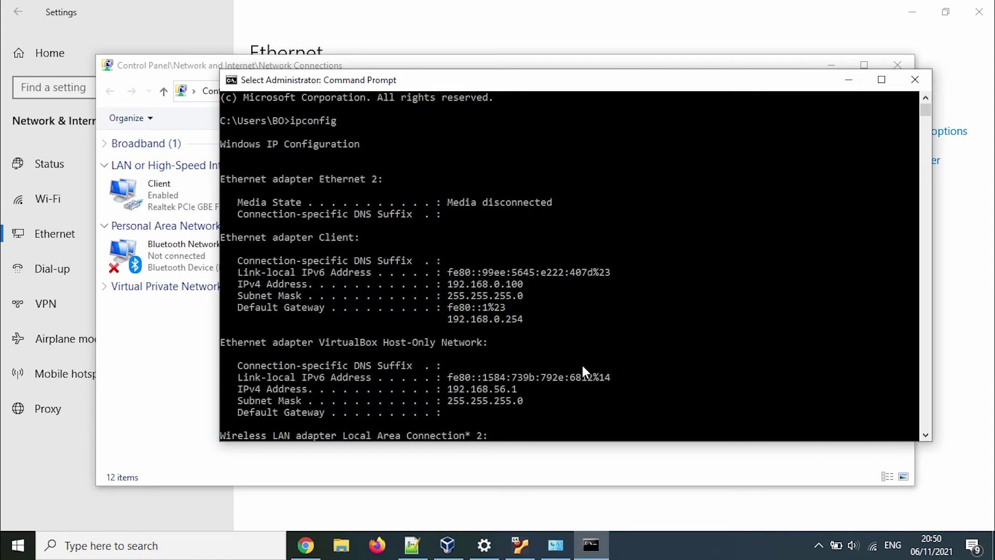
# - Ping the default gateway 192.168.0.254 from the command line to test the connection
pyautogui.press('Escape')
pyautogui.click(556, 332)
pyautogui.press('Escape')
pyautogui.press('Return')
pyautogui.write('pi')
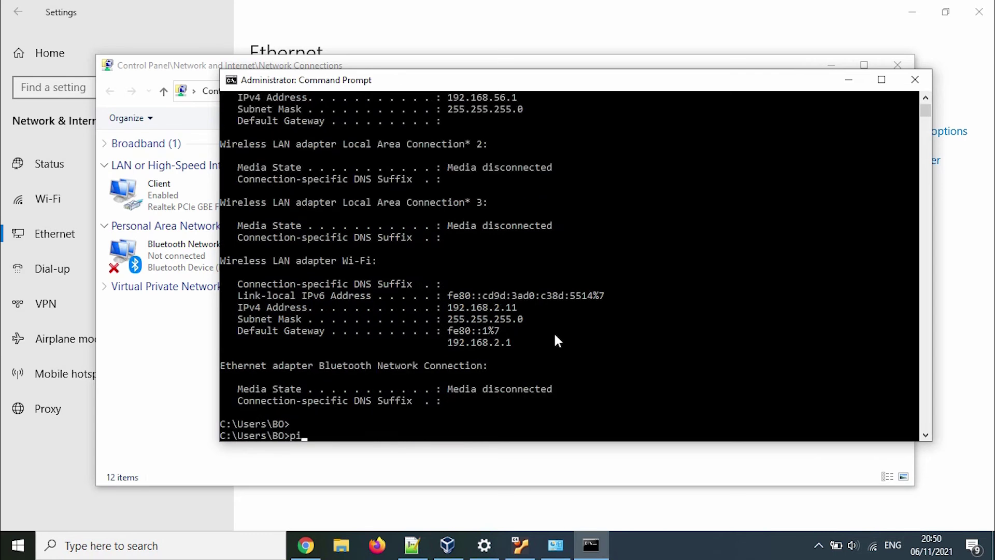
pyautogui.write('ng 192.168.0.254')
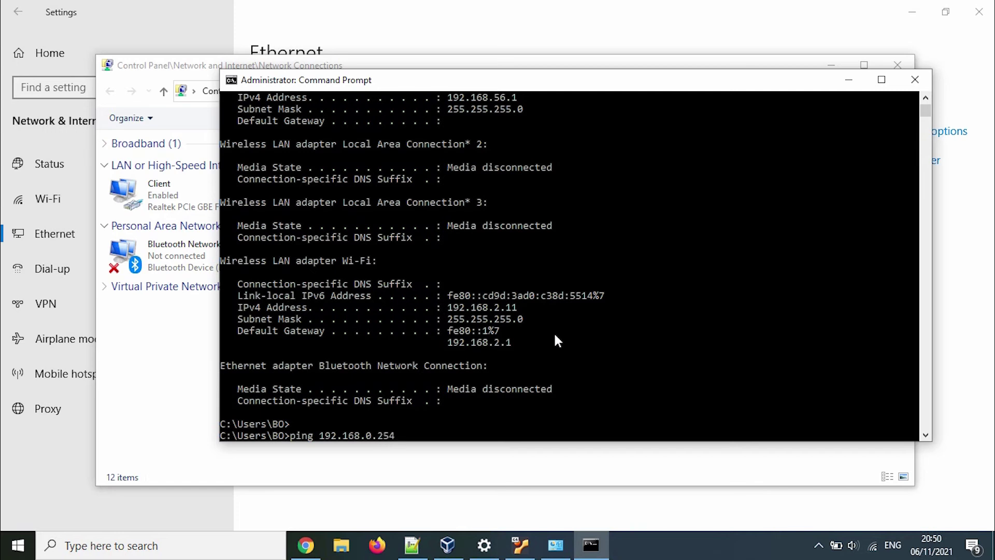
pyautogui.press('Return')
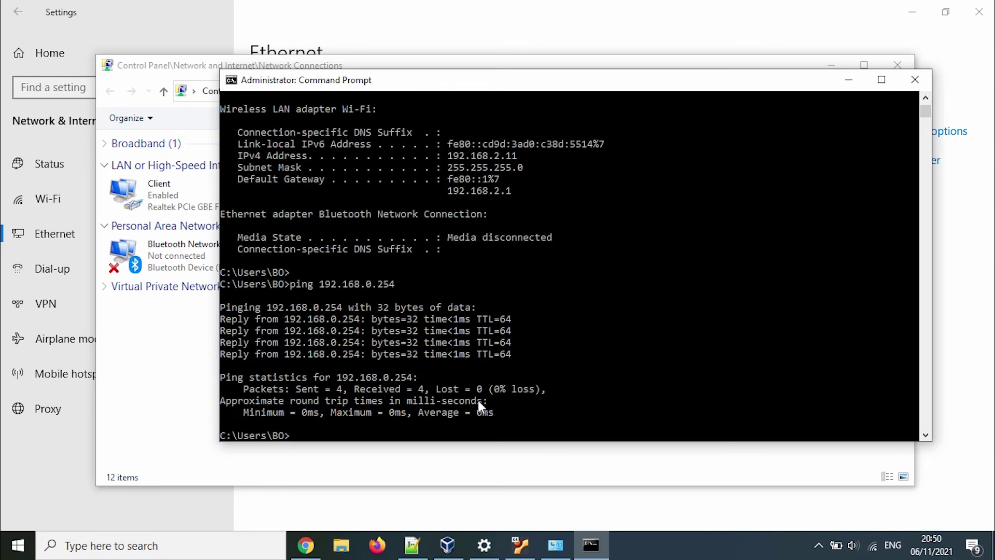
pyautogui.moveTo(615, 84); pyautogui.dragTo(615, 109)
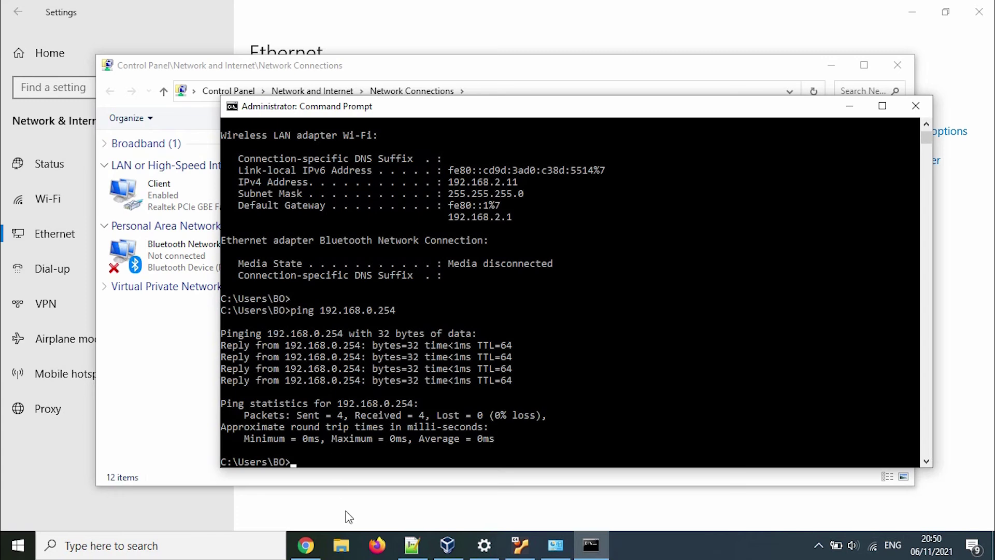
# - Switch to File Explorer and go to the network address \\192.168.0.100
pyautogui.click(340, 550)
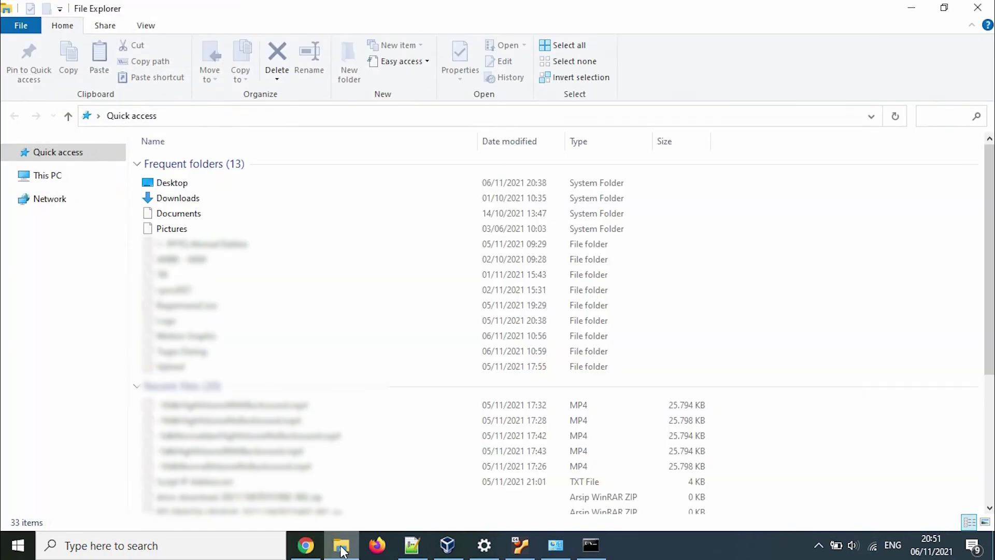
pyautogui.click(217, 115)
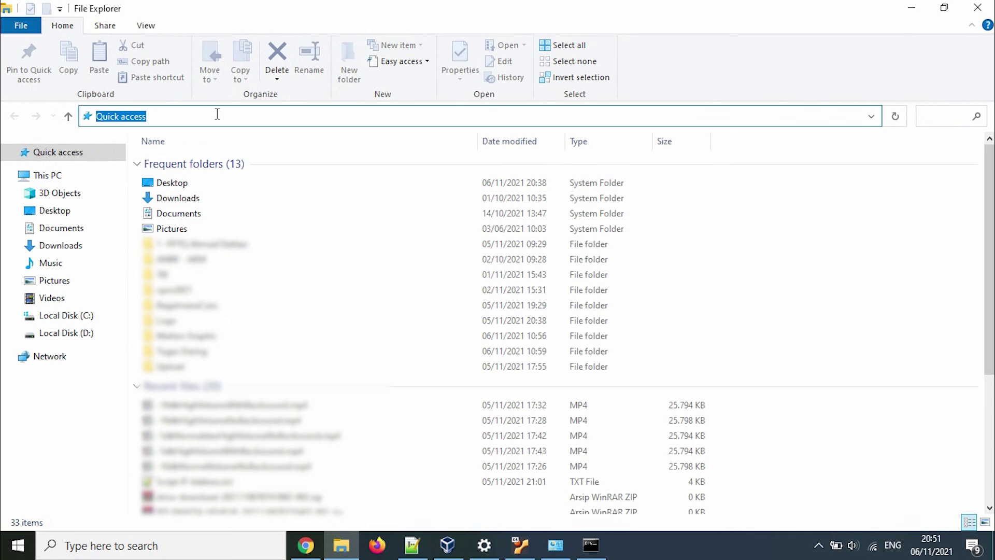
pyautogui.write('\\192.168.0.100')
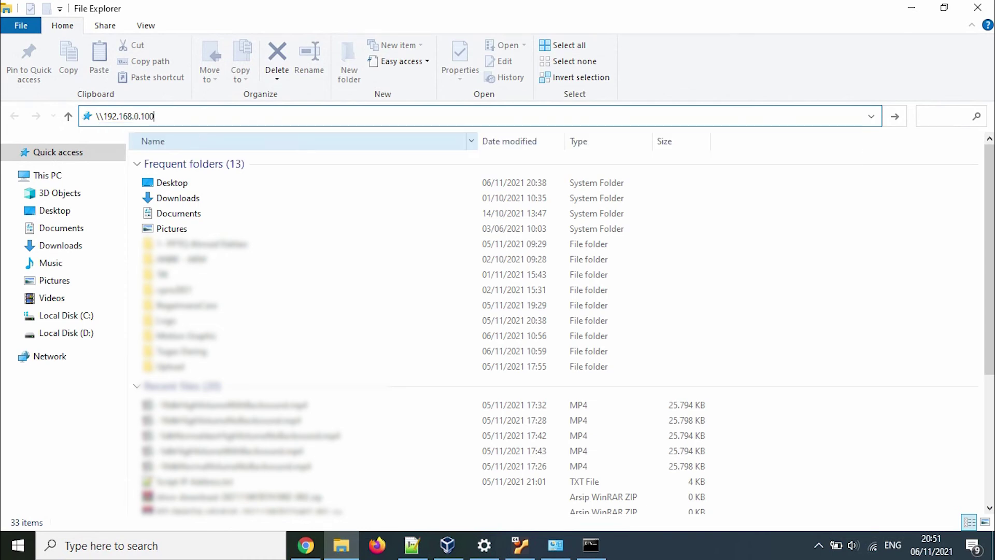
pyautogui.press('Return')
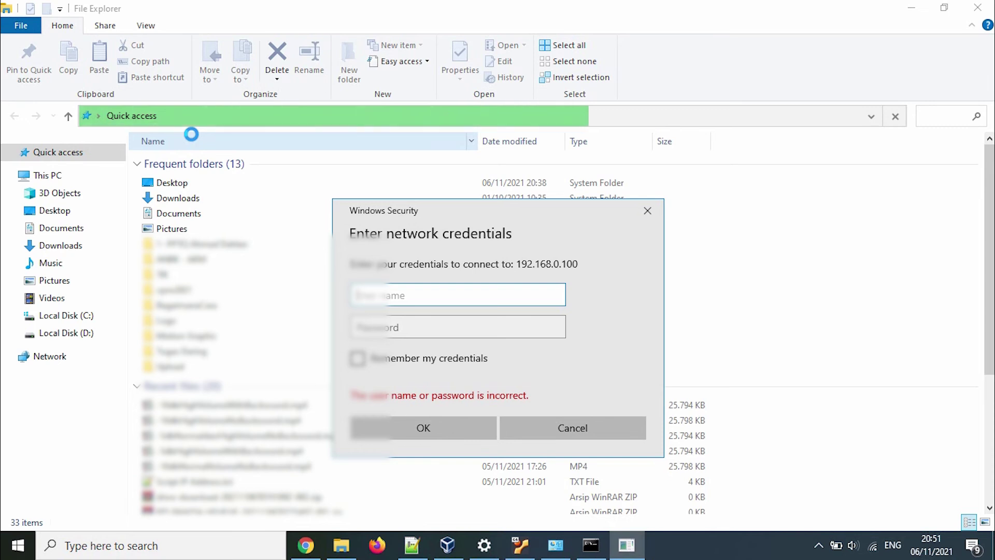
# - Enter the user name and password for the network computer 192.168.0.100, with the credentials remembered, and submit them
pyautogui.write('it')
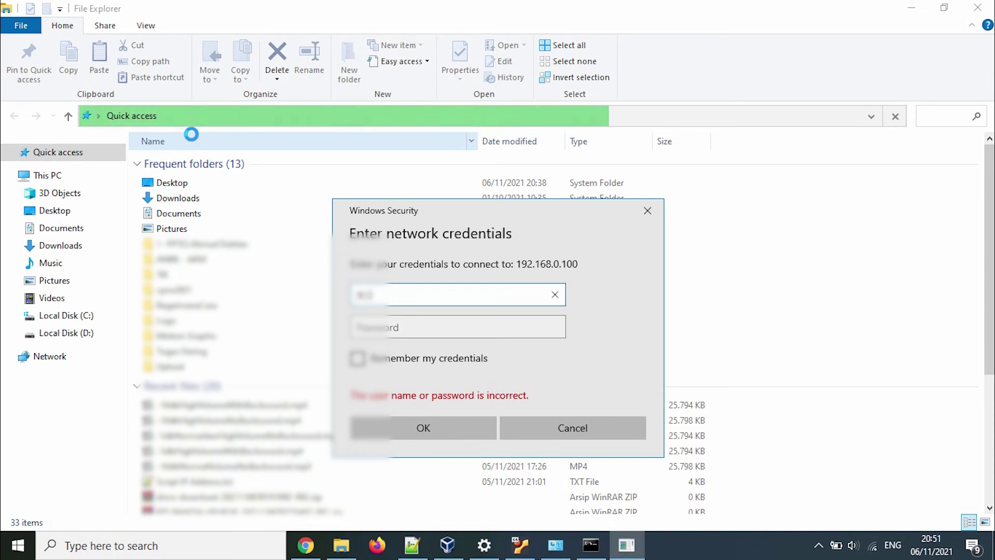
pyautogui.write('adm')
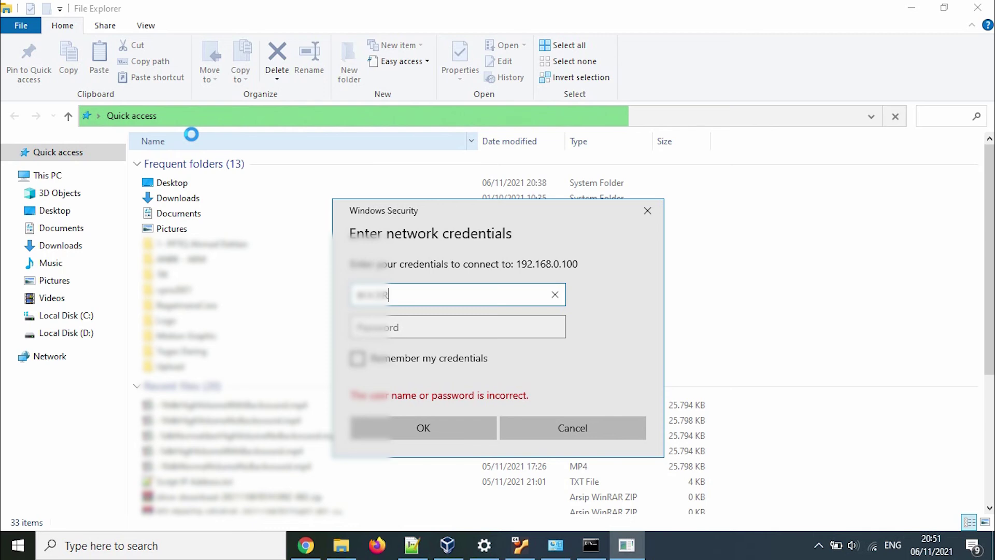
pyautogui.press('Tab')
pyautogui.write('••••••••••')
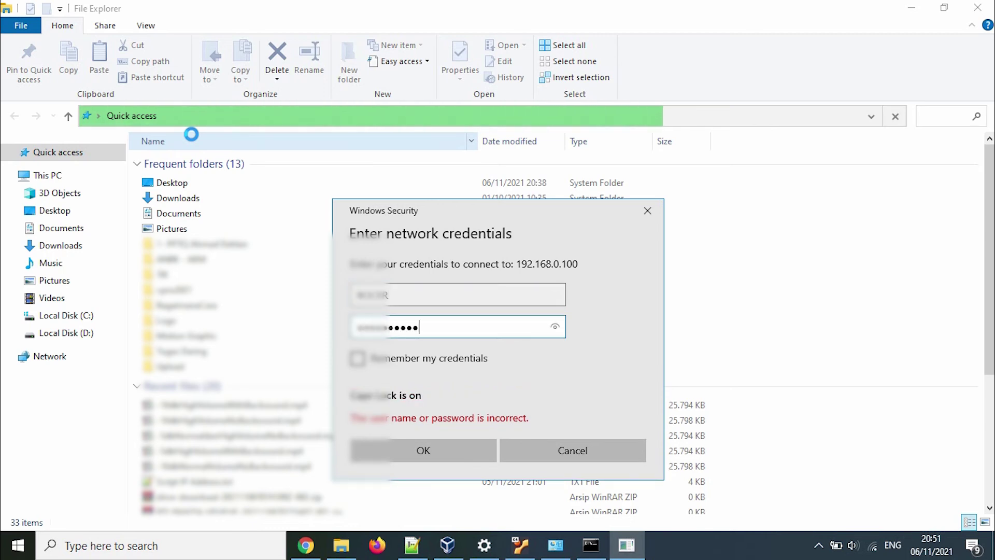
pyautogui.click(396, 359)
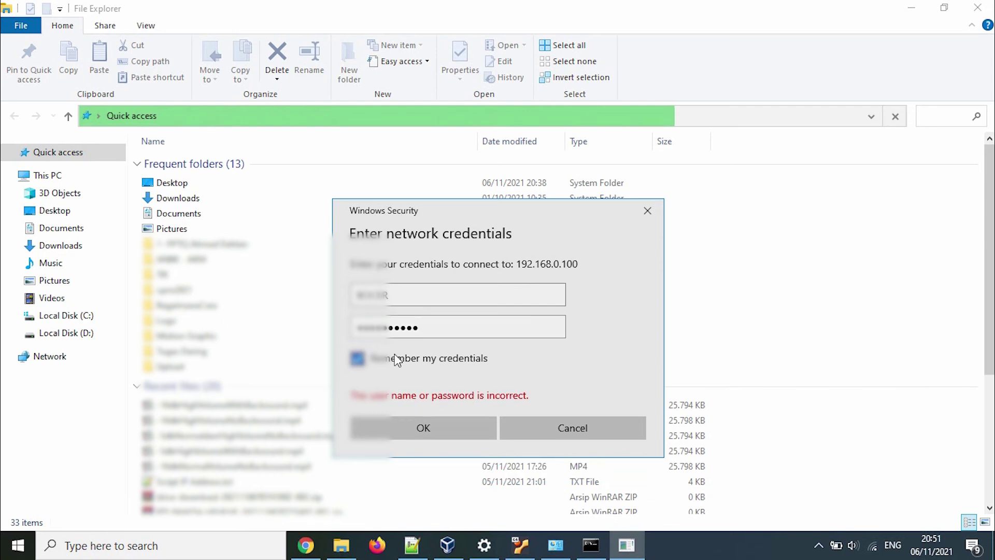
pyautogui.click(427, 428)
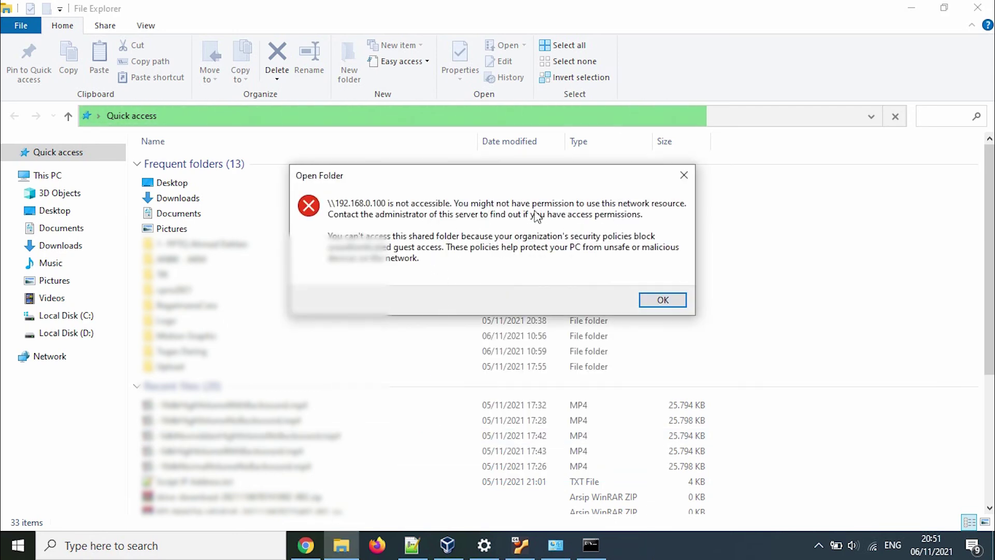
# - Dismiss the access error and go to the network address \\192.168.0.100 again to list its shared folders
pyautogui.click(663, 300)
pyautogui.click(236, 115)
pyautogui.write('\\\\192.1')
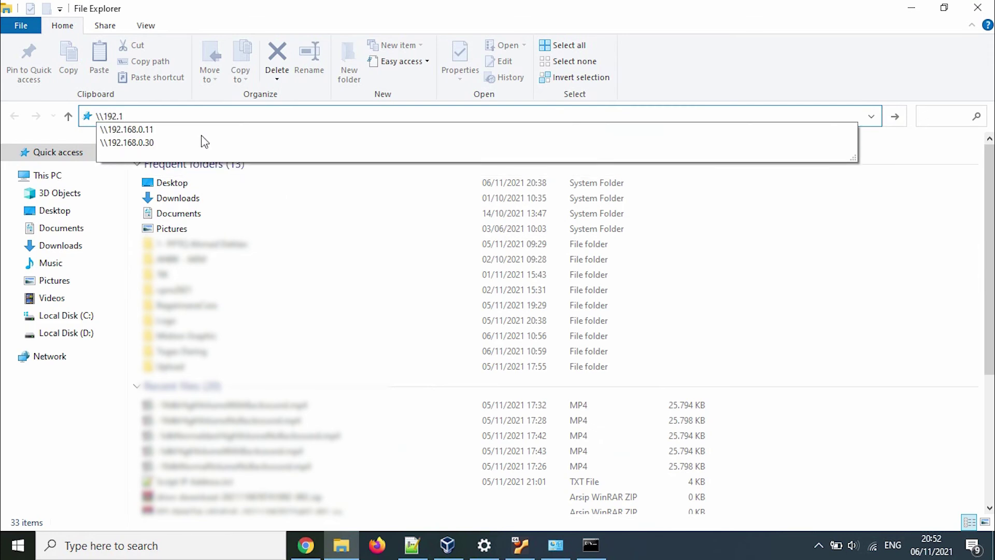
pyautogui.write('68.0.100')
pyautogui.press('Return')
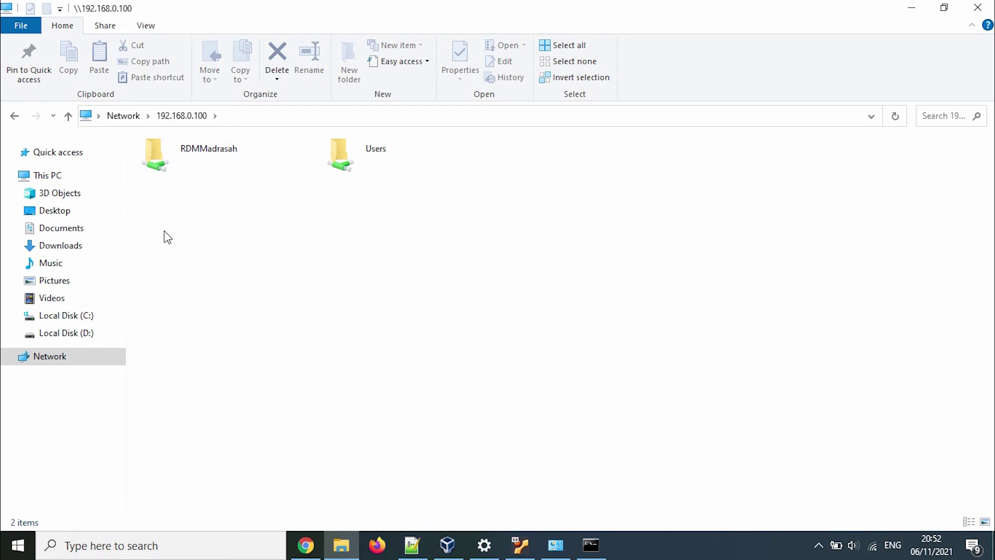
pyautogui.moveTo(165, 232); pyautogui.dragTo(608, 163)
pyautogui.click(747, 267)
pyautogui.click(590, 544)
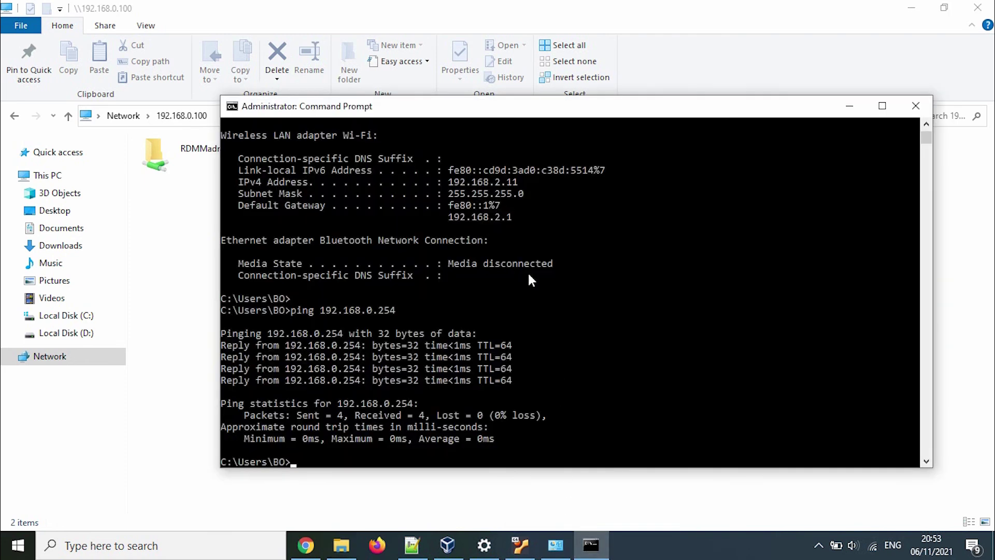
pyautogui.click(556, 544)
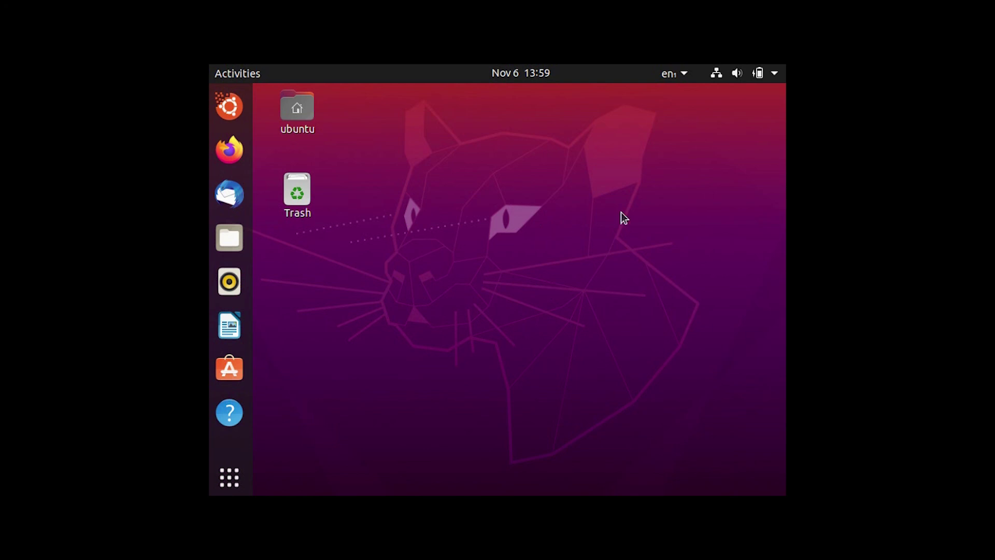
# - On the Ubuntu desktop, open the network settings for the wired connection
pyautogui.click(720, 78)
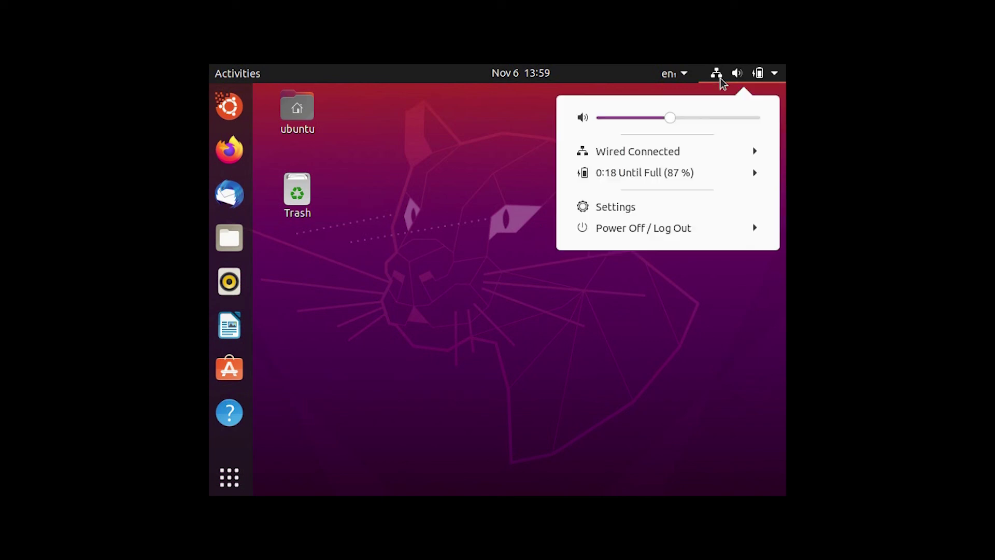
pyautogui.click(758, 154)
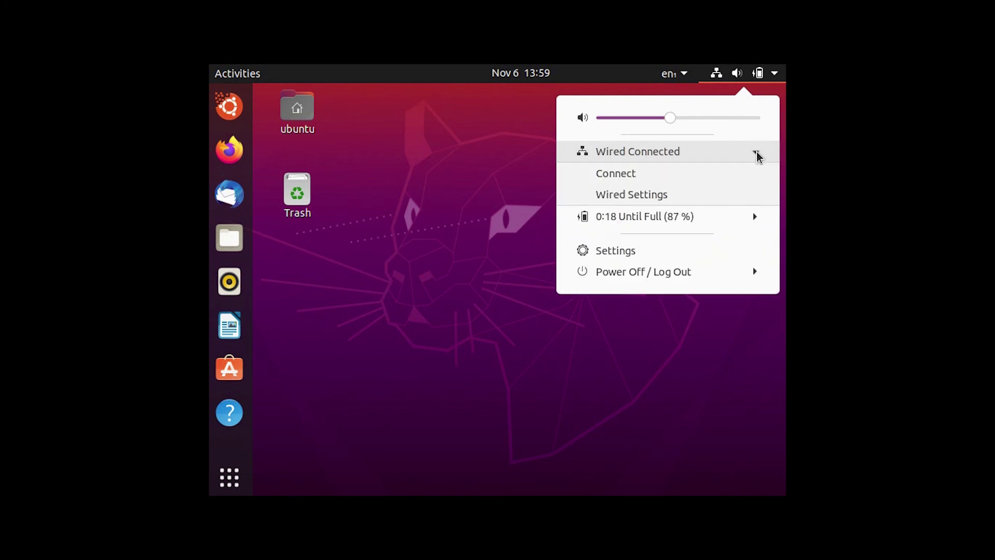
pyautogui.click(658, 196)
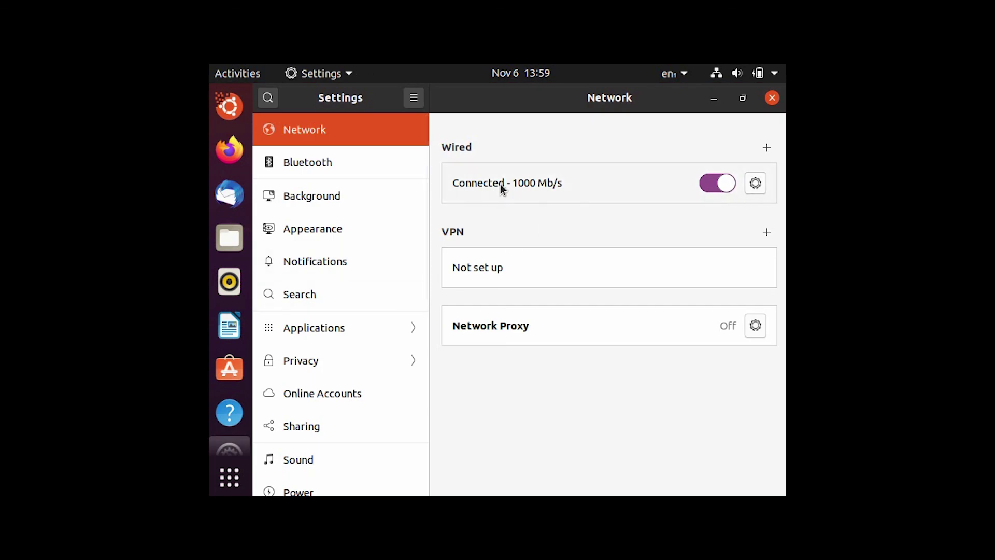
# - Close Settings and reopen the Network settings by searching the applications for "network"
pyautogui.click(779, 99)
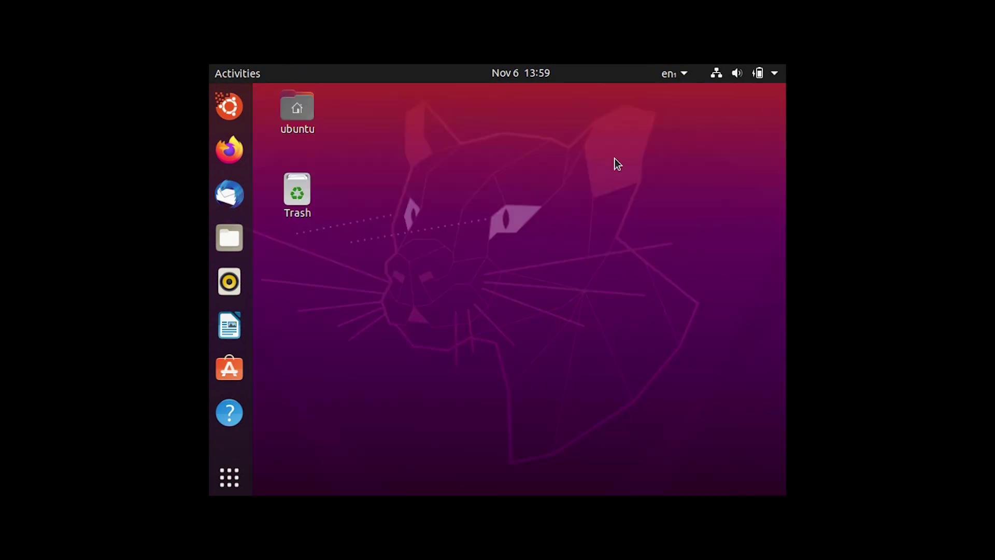
pyautogui.click(234, 478)
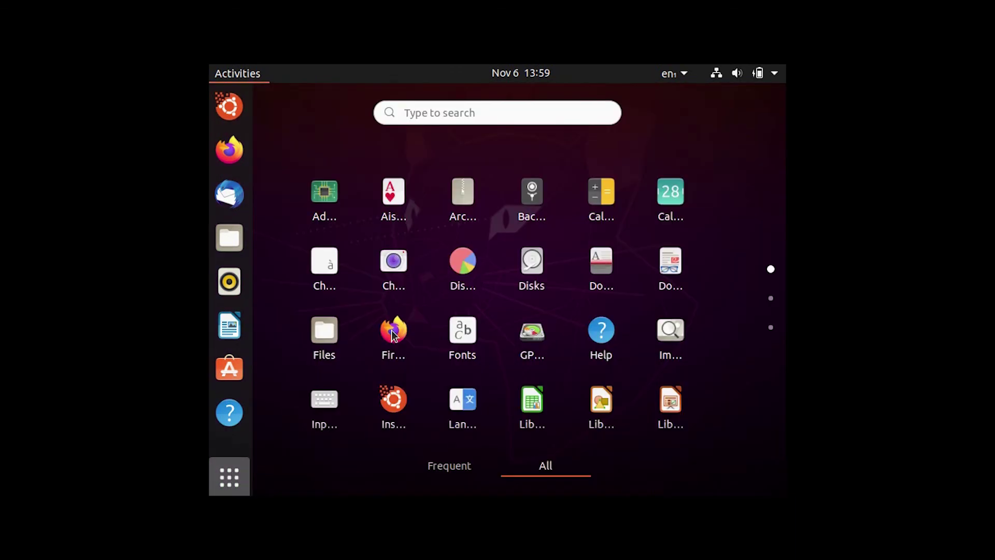
pyautogui.click(494, 112)
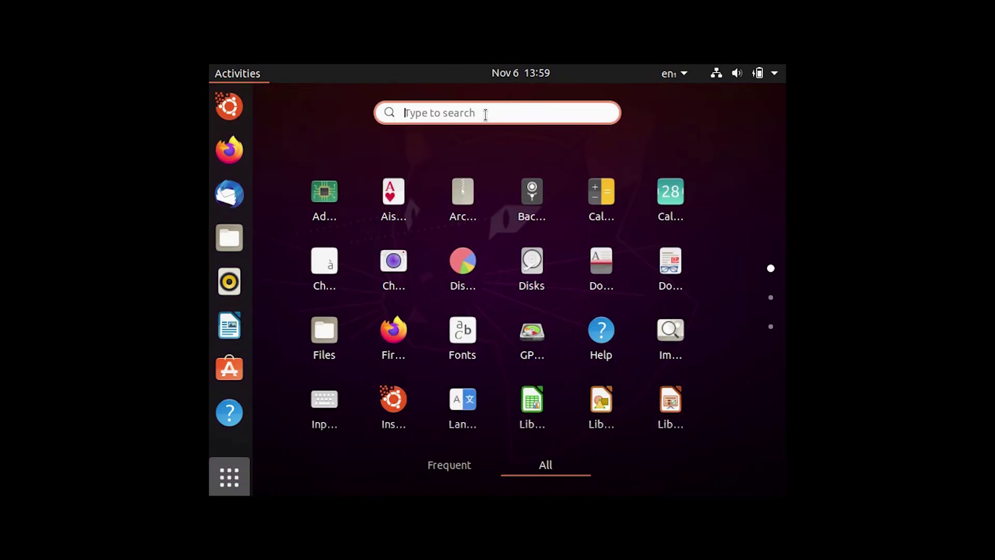
pyautogui.write('network')
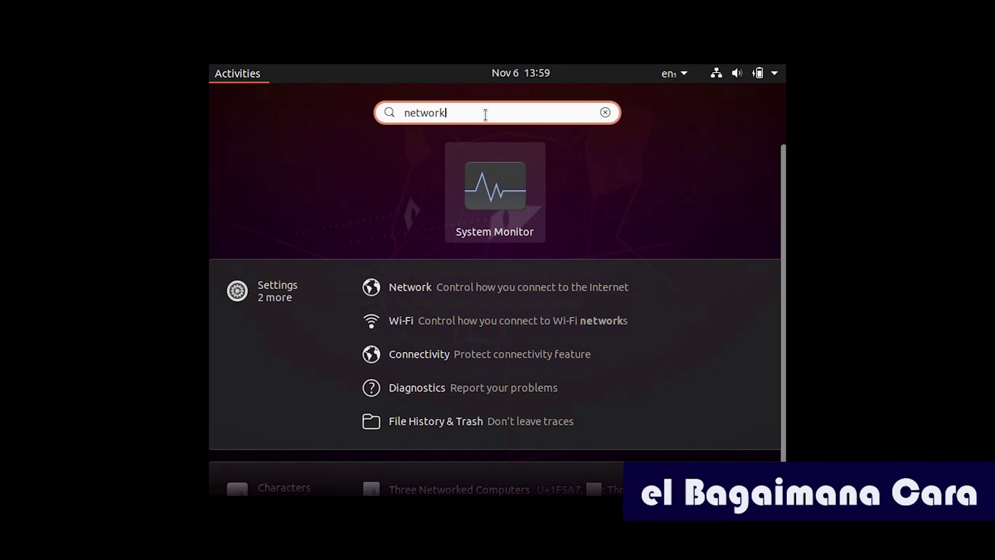
pyautogui.click(417, 287)
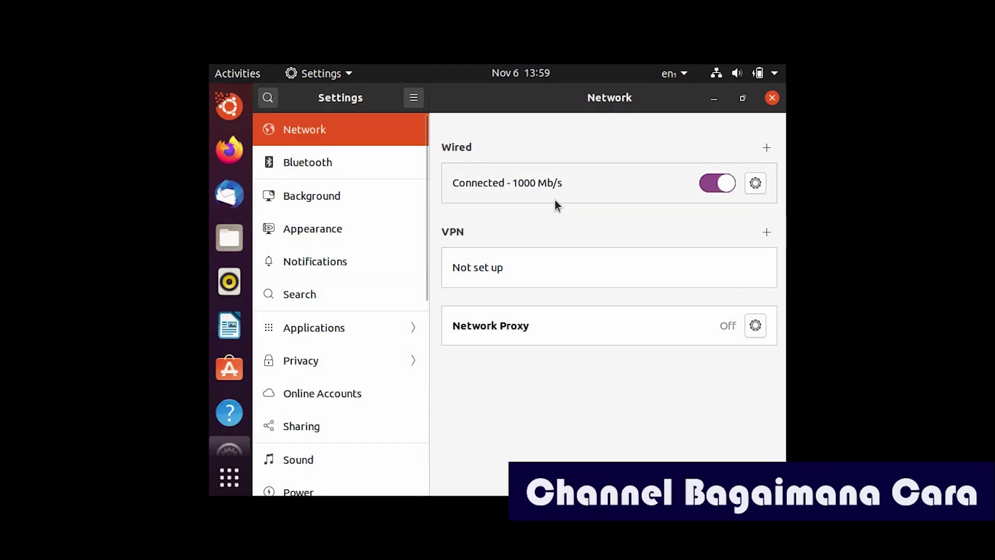
# - Open the wired connection's IPv4 configuration and set its IPv4 method to Manual
pyautogui.click(757, 184)
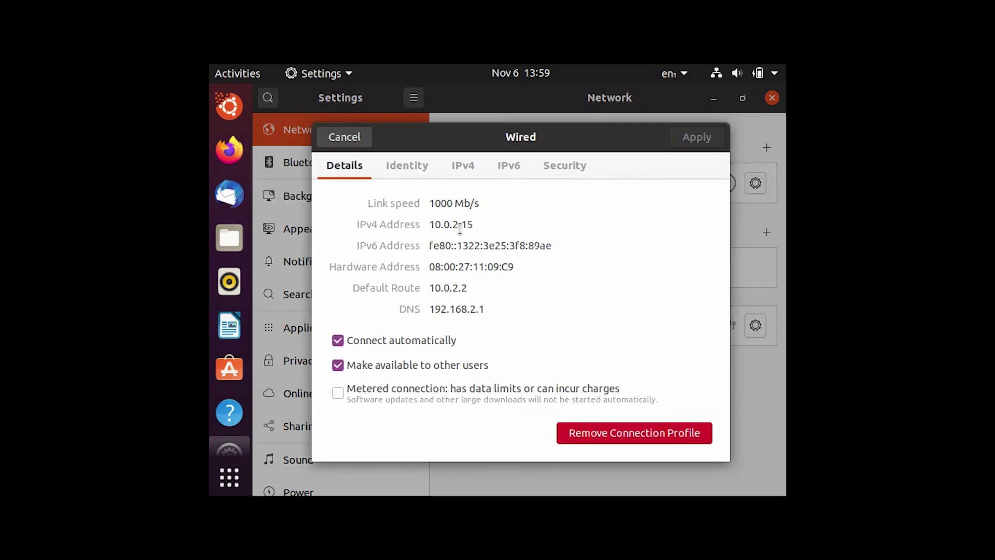
pyautogui.click(467, 172)
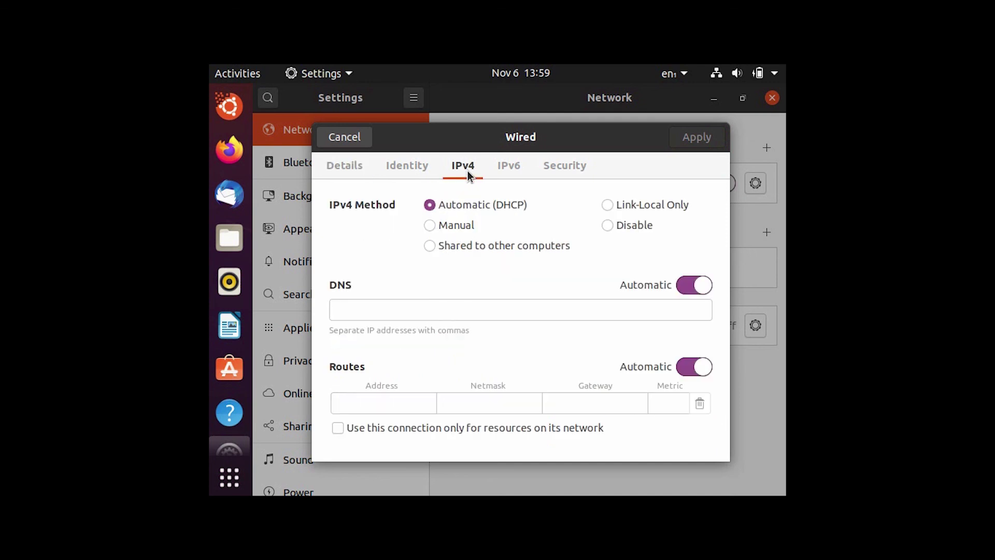
pyautogui.click(456, 206)
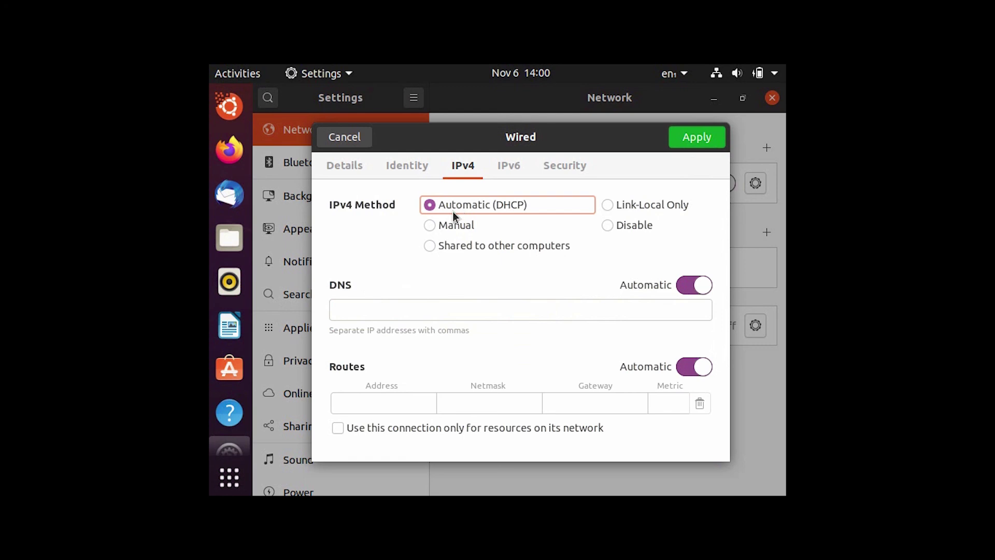
pyautogui.click(445, 226)
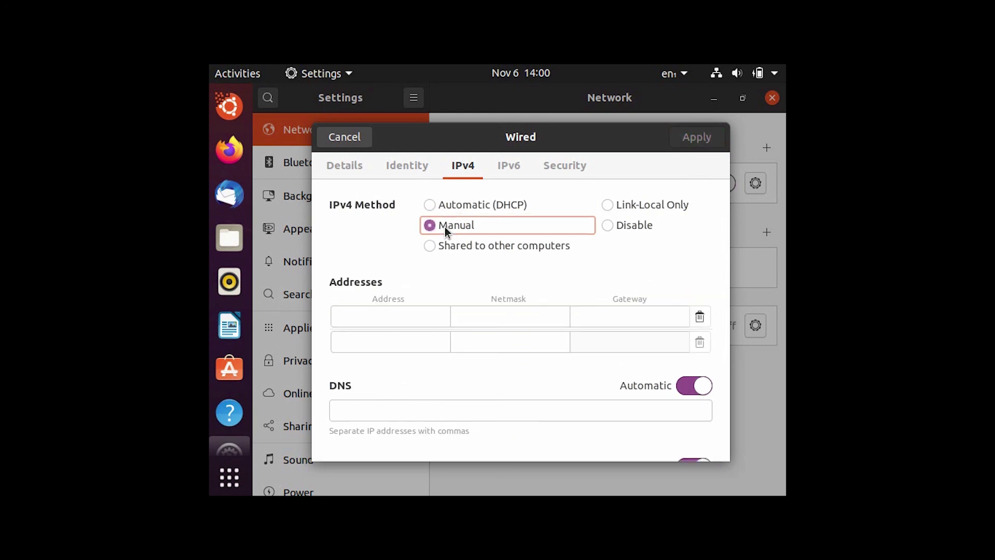
# - Set the IPv4 address to 192.168.0.11, netmask to 255.255.255.0 and gateway to 192.168.0.254, apply the configuration and close Settings
pyautogui.click(402, 321)
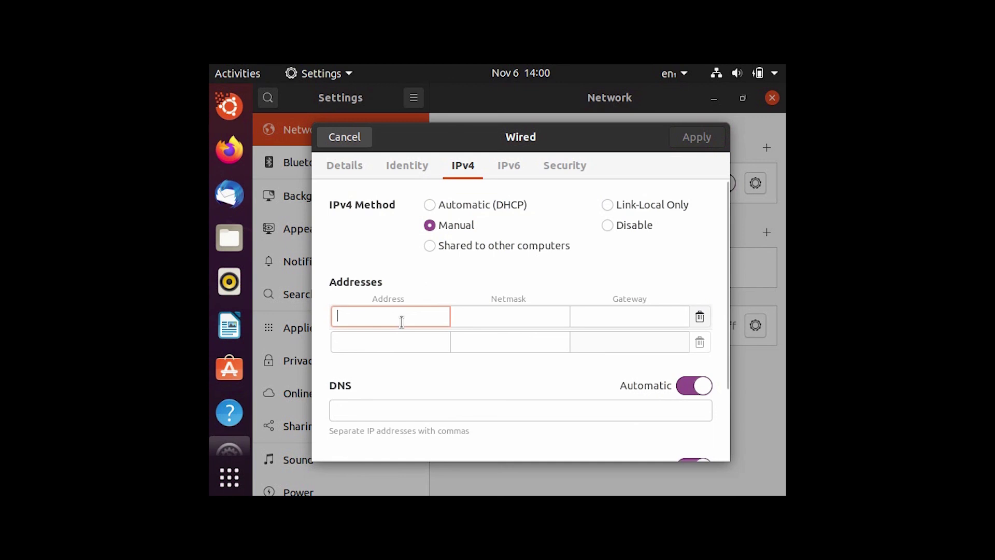
pyautogui.write('192.168')
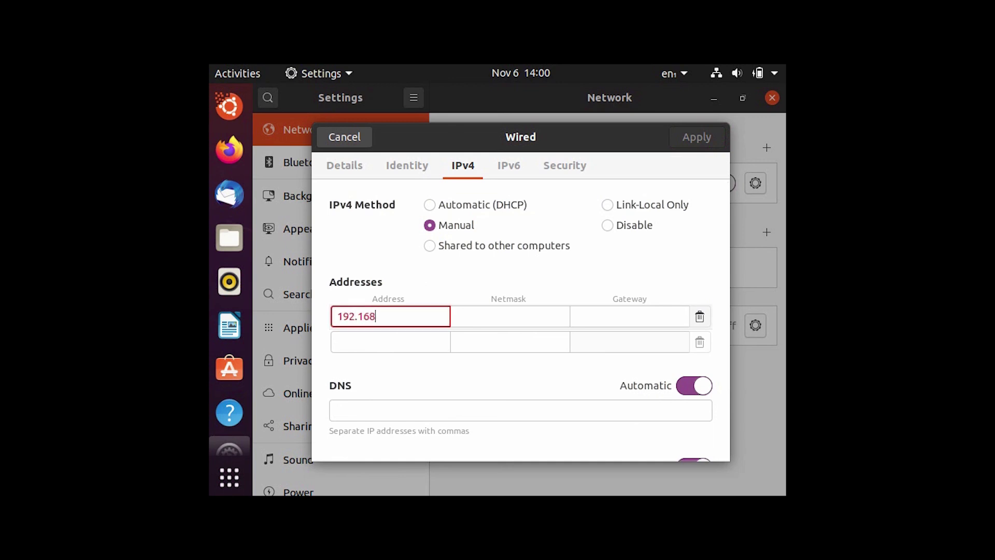
pyautogui.write('.0.11')
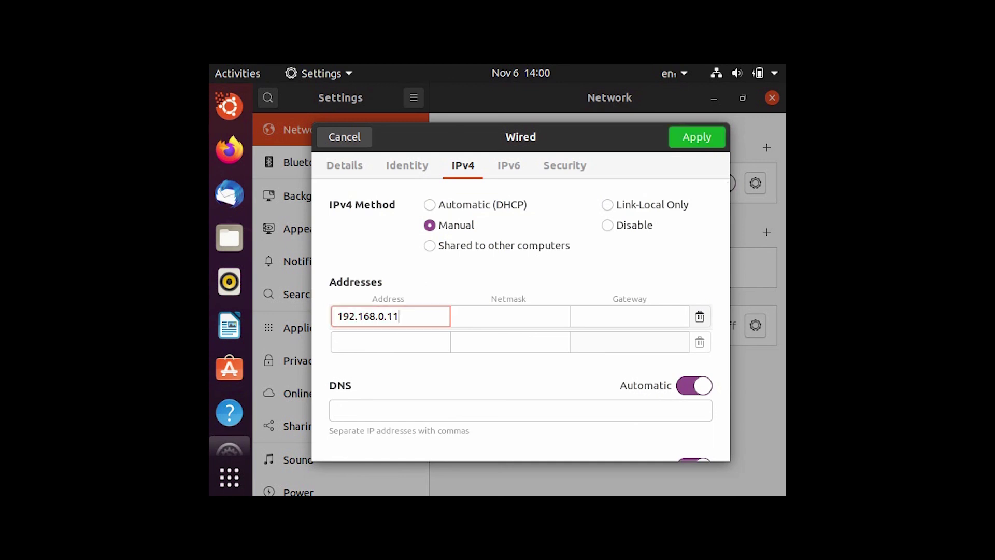
pyautogui.click(521, 323)
pyautogui.write('255.255.255.')
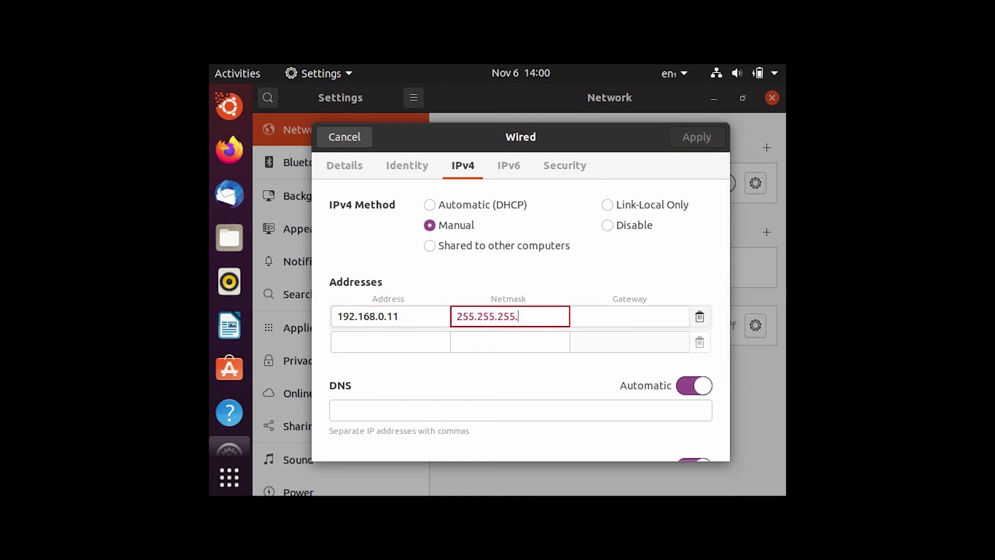
pyautogui.write('0')
pyautogui.click(604, 319)
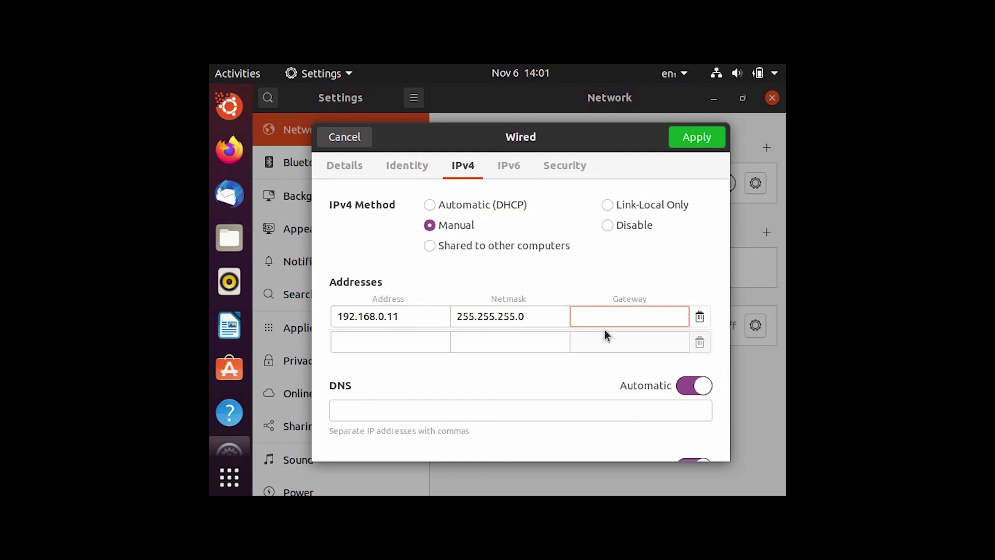
pyautogui.write('192.16')
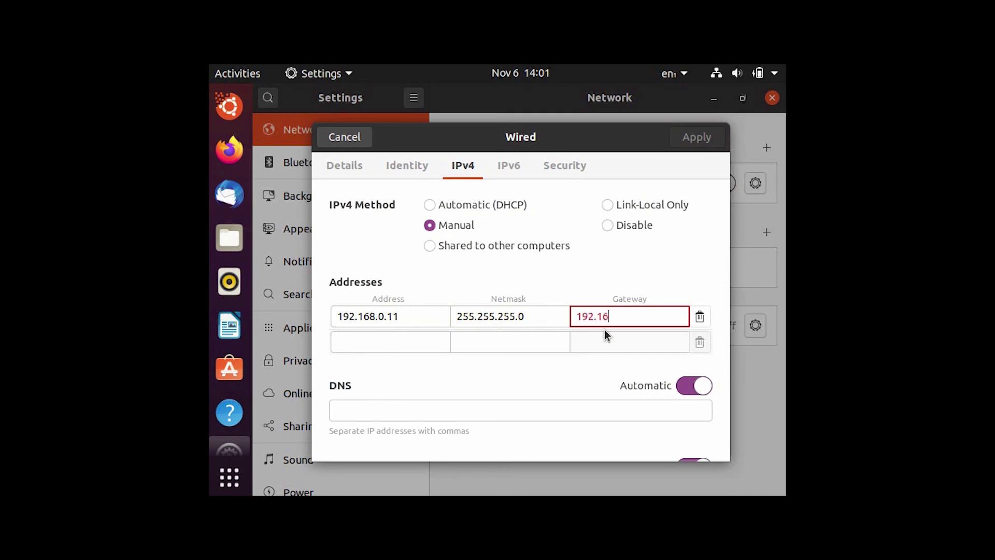
pyautogui.write('8.0.254')
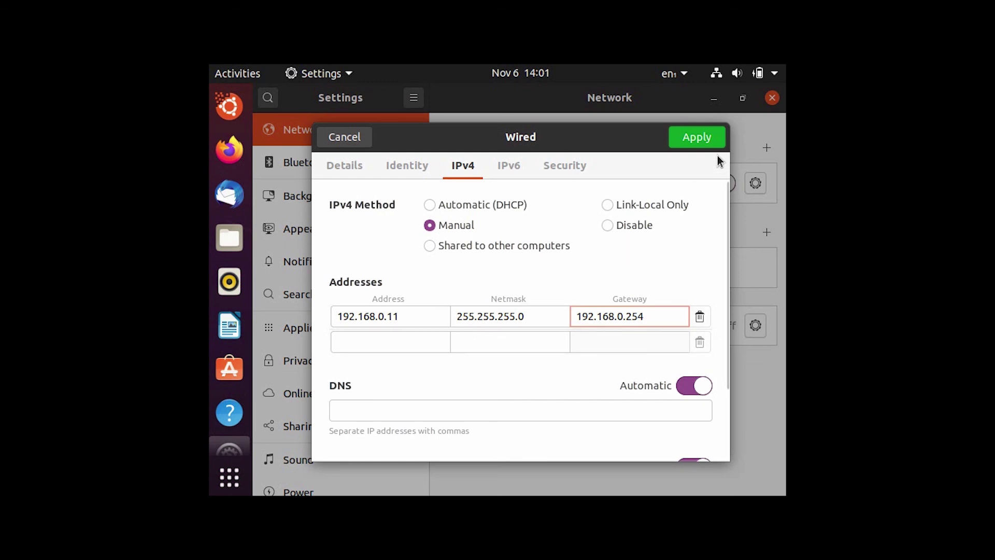
pyautogui.click(708, 139)
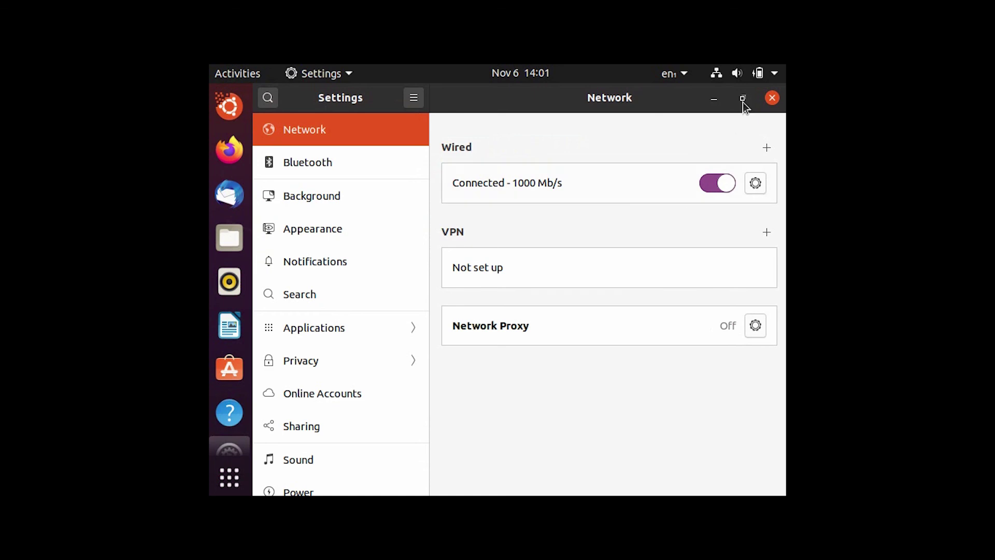
pyautogui.click(772, 98)
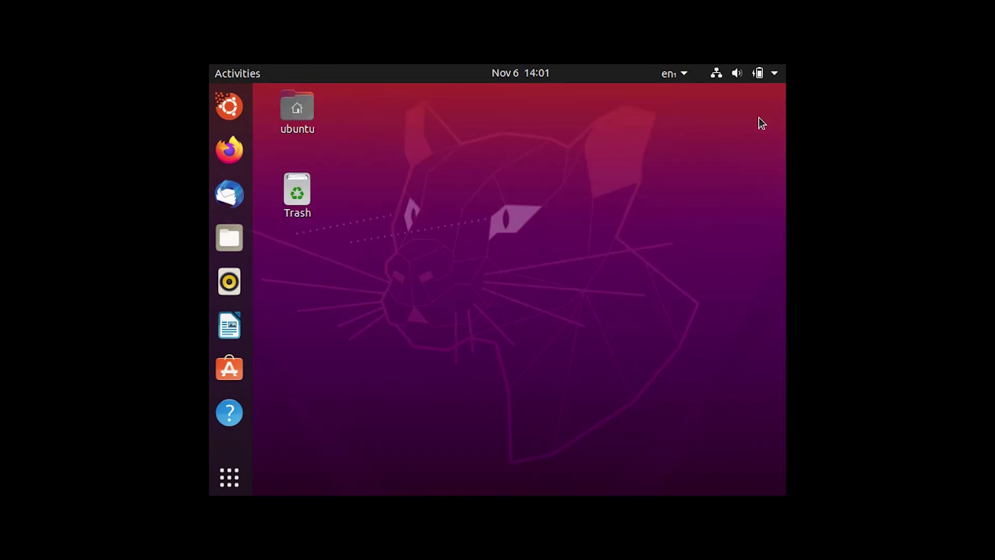
# - Open a terminal from the Ubuntu desktop
pyautogui.rightClick(483, 205)
pyautogui.click(412, 162)
pyautogui.rightClick(437, 186)
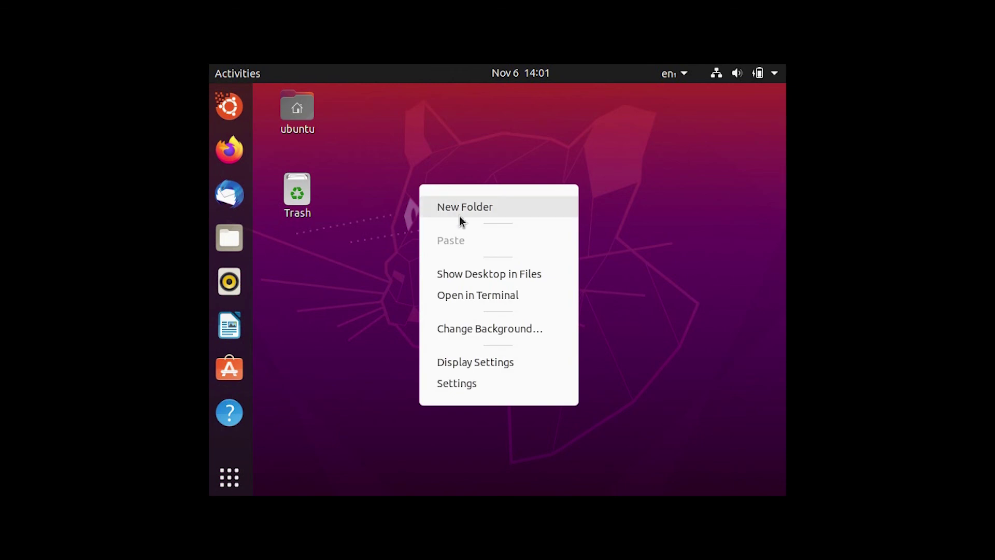
pyautogui.click(468, 297)
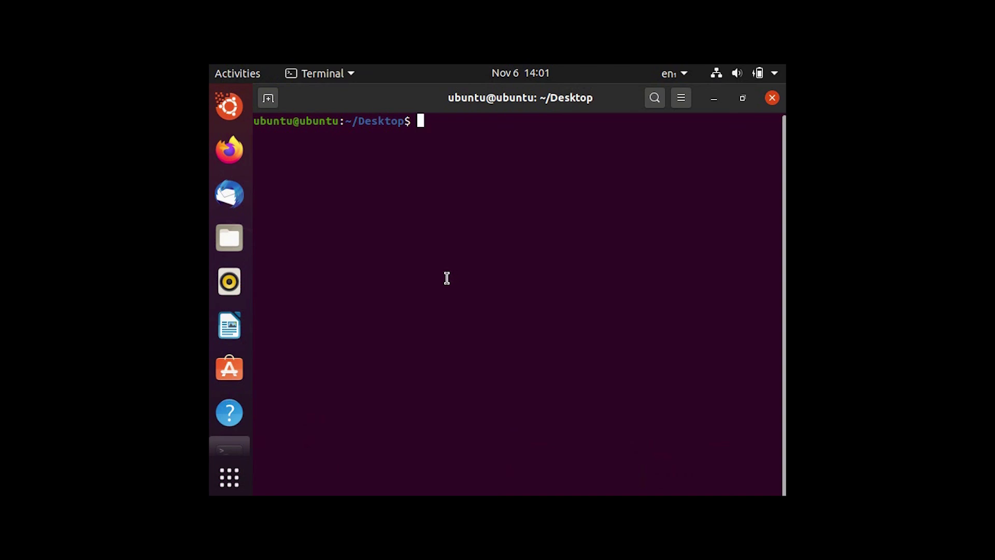
# - Ping the address 192.168.0.11 in the terminal and stop the ping
pyautogui.write('ping')
pyautogui.press('BackSpace')
pyautogui.press('BackSpace')
pyautogui.press('BackSpace')
pyautogui.press('BackSpace')
pyautogui.press('BackSpace')
pyautogui.write('ping 192.168.0.11')
pyautogui.press('Return')
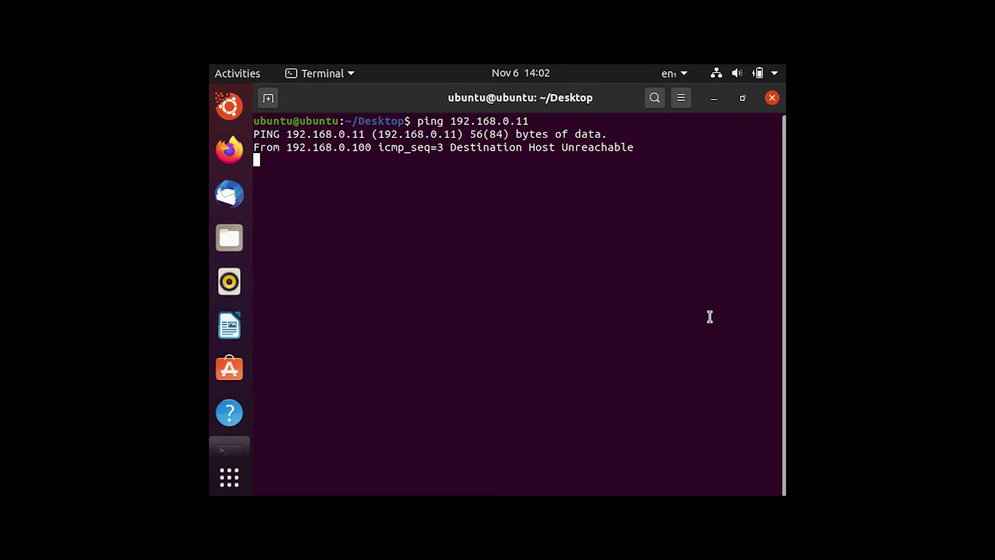
pyautogui.hotkey('ctrl', 'c')
# - Reconnect the wired network connection from the system status area
pyautogui.click(721, 79)
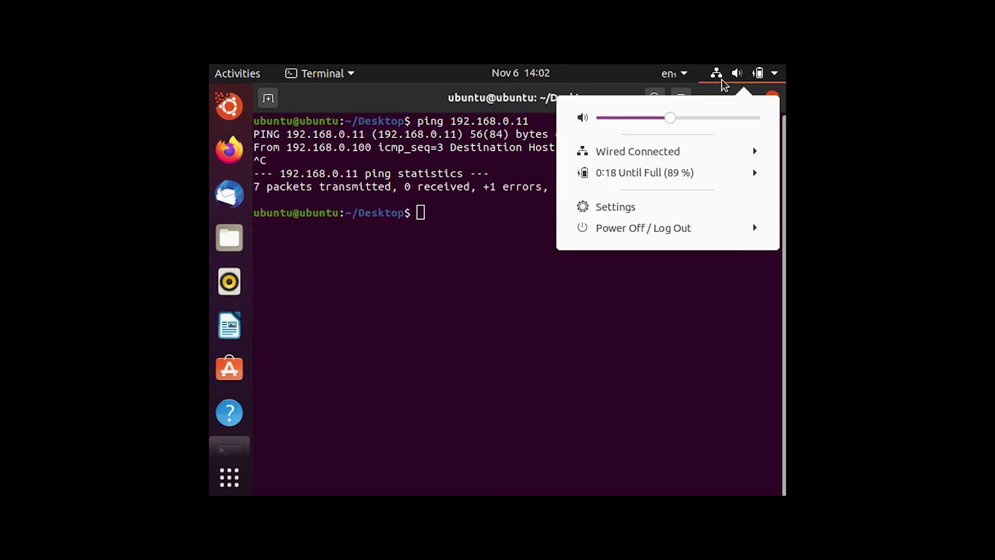
pyautogui.click(707, 154)
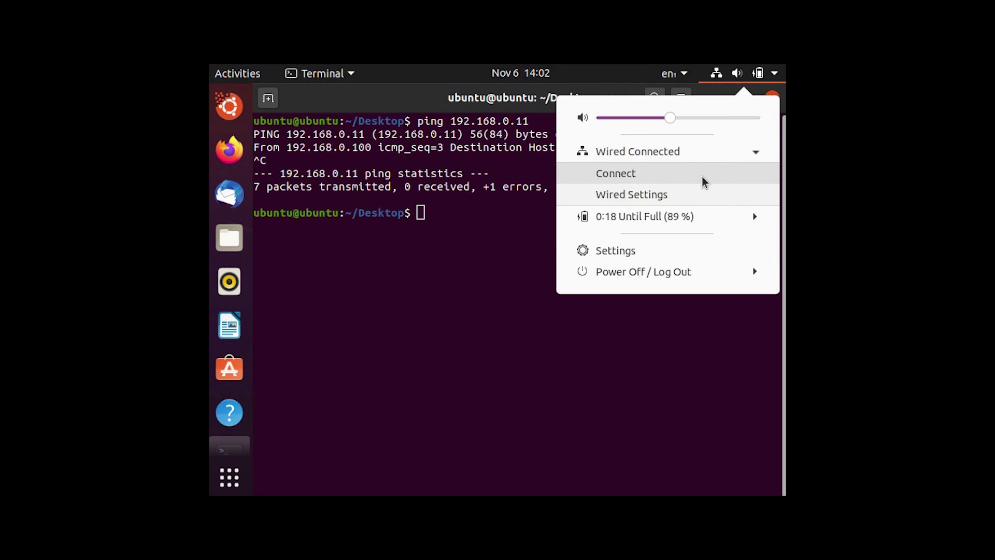
pyautogui.click(701, 176)
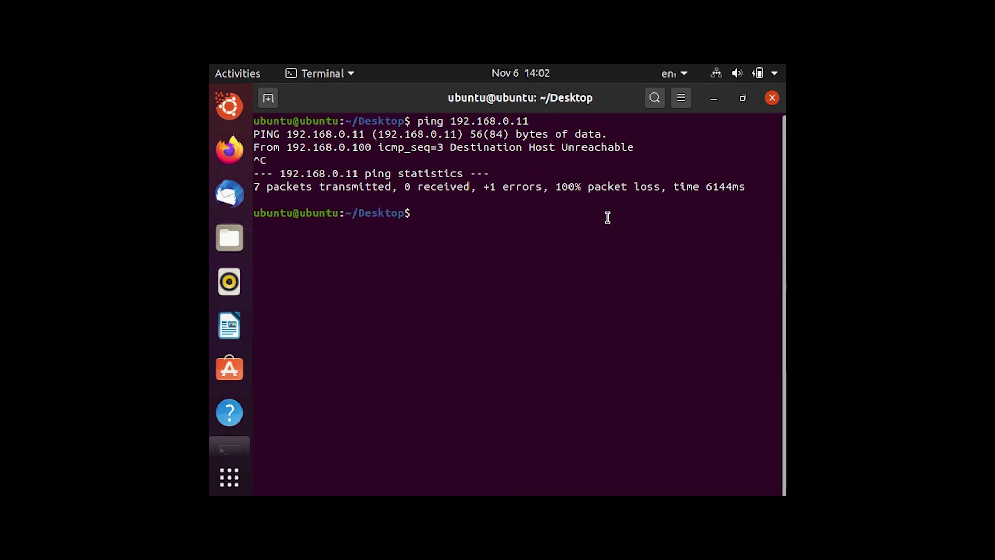
# - Ping 192.168.0.11 again after the reconnection and stop the ping
pyautogui.press('Return')
pyautogui.press('Return')
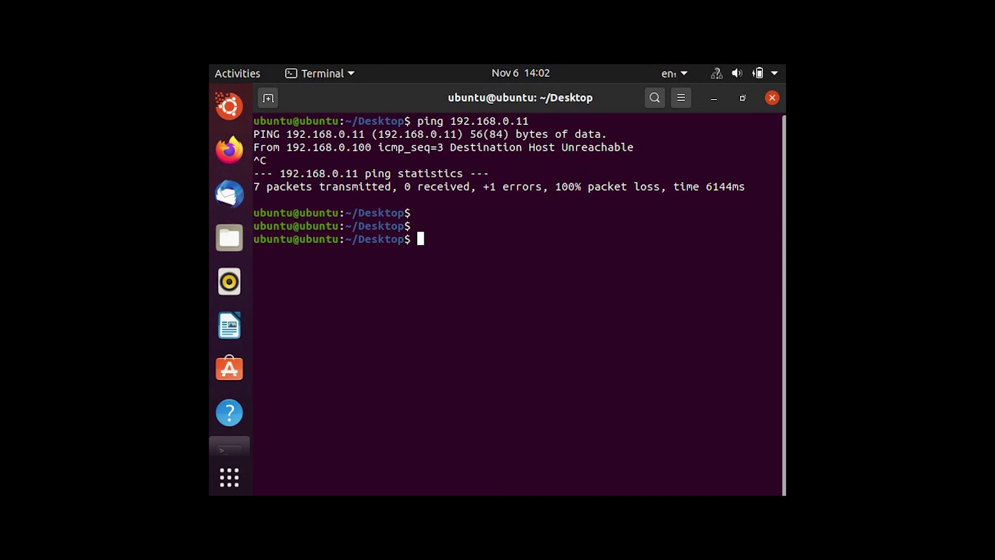
pyautogui.write('ip')
pyautogui.press('BackSpace')
pyautogui.write('ping 192.168.0.11')
pyautogui.press('Return')
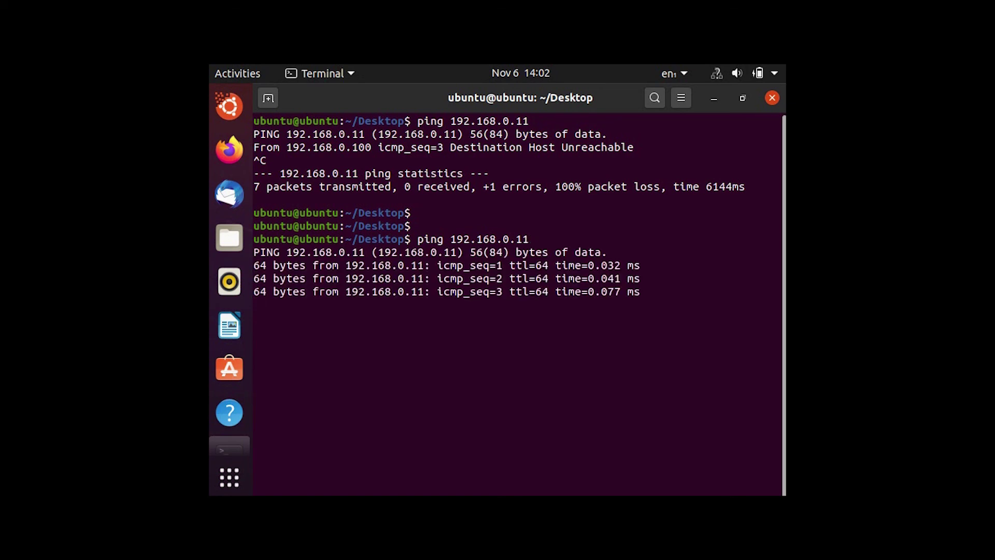
pyautogui.hotkey('ctrl', 'c')
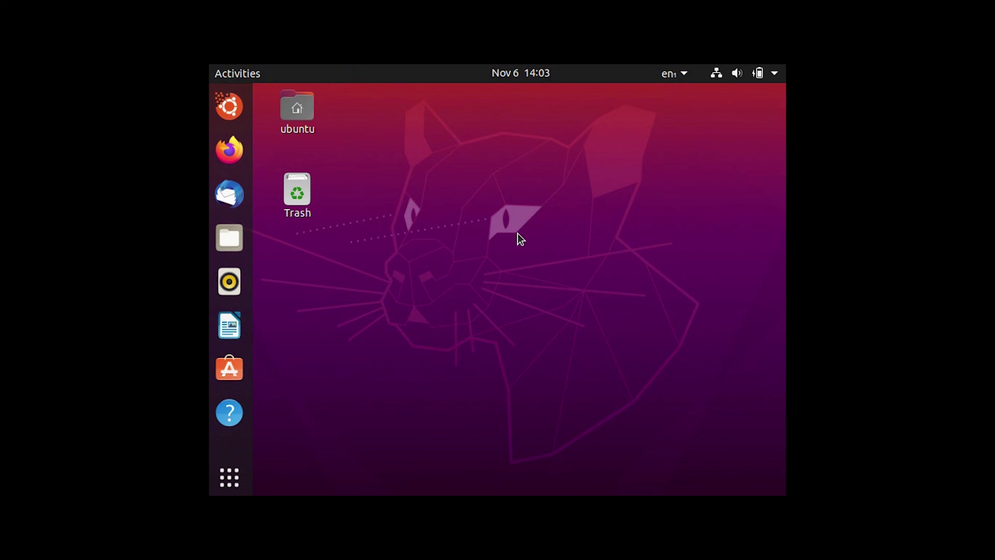
# - Open a new terminal from the desktop, ping the gateway 192.168.0.254 and stop the ping
pyautogui.rightClick(518, 233)
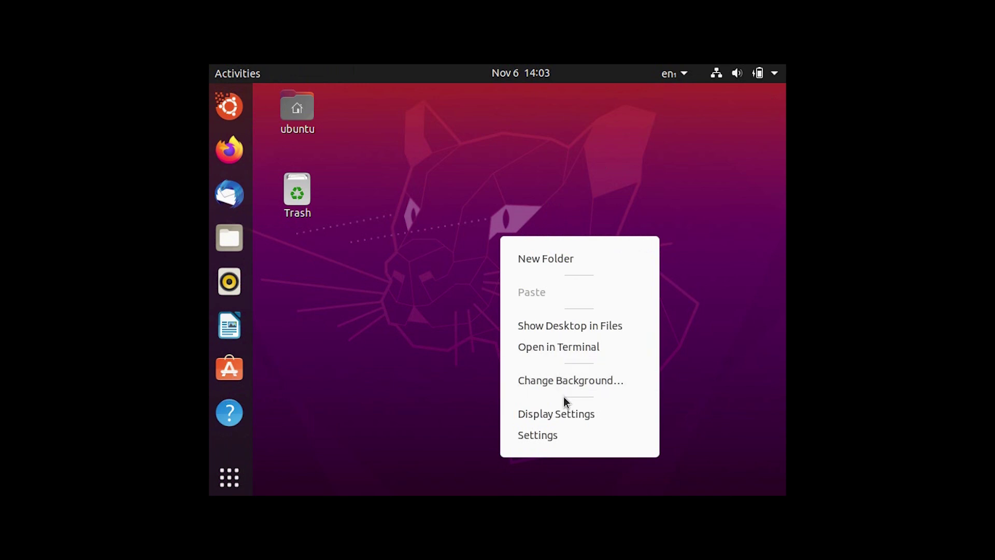
pyautogui.click(559, 353)
pyautogui.write('ping 192.168.0.254')
pyautogui.press('Return')
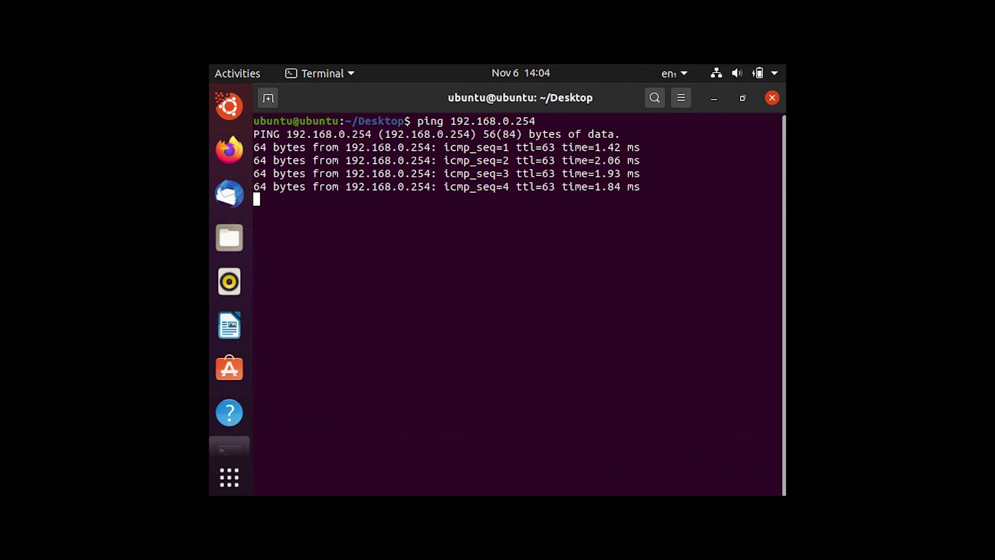
pyautogui.hotkey('ctrl', 'c')
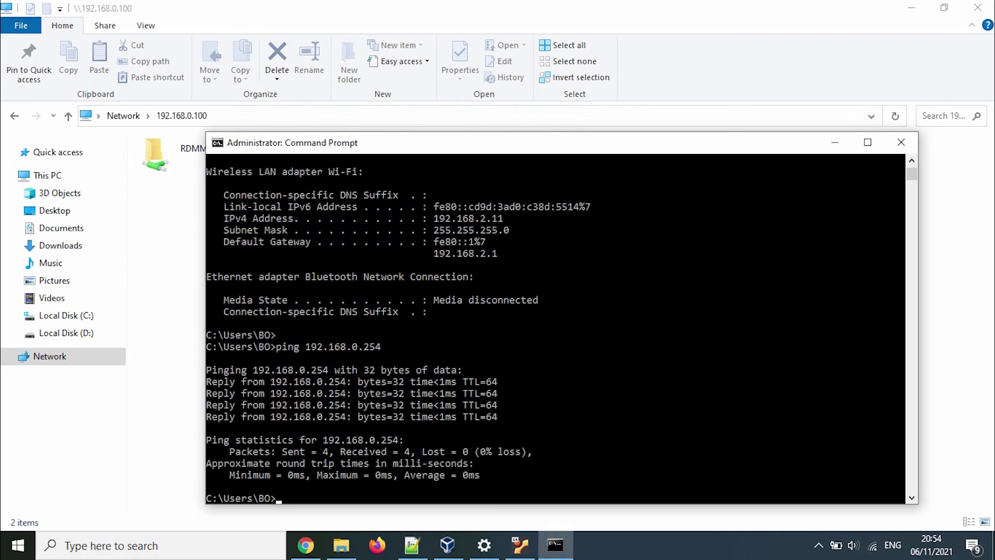
# - Switch from the Command Prompt to another open Windows application
pyautogui.hotkey('alt', 'Tab')
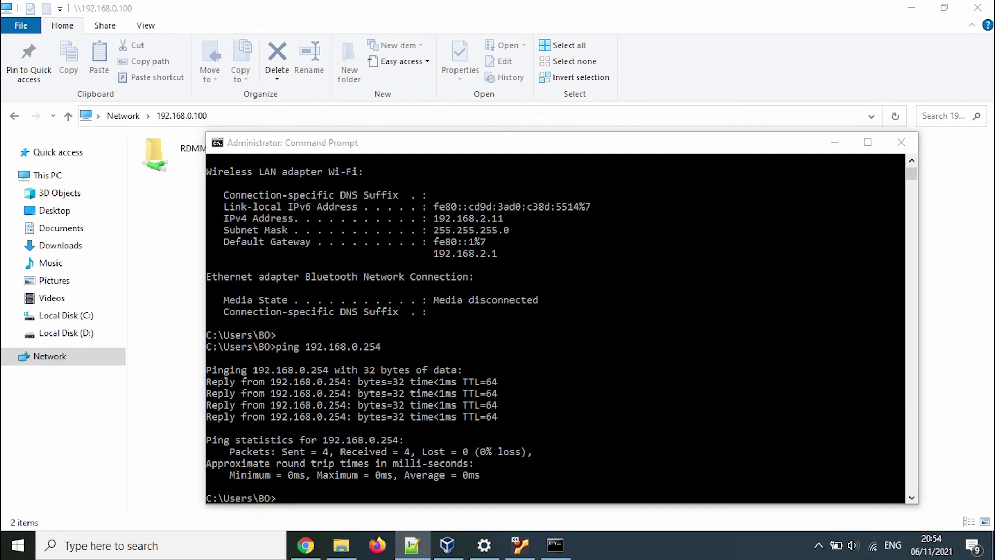